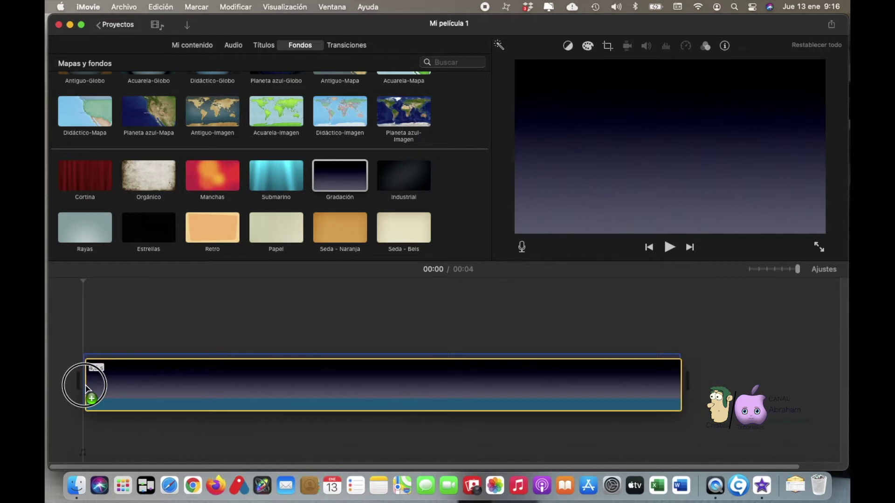
# Step: Extend the Gradación background clip in the timeline to about 19 seconds
pyautogui.click(775, 270)
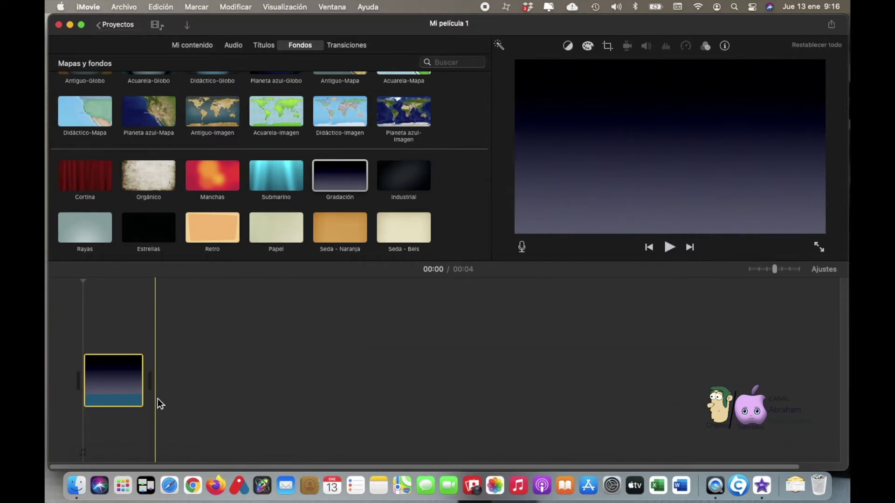
pyautogui.moveTo(142, 387); pyautogui.dragTo(375, 398)
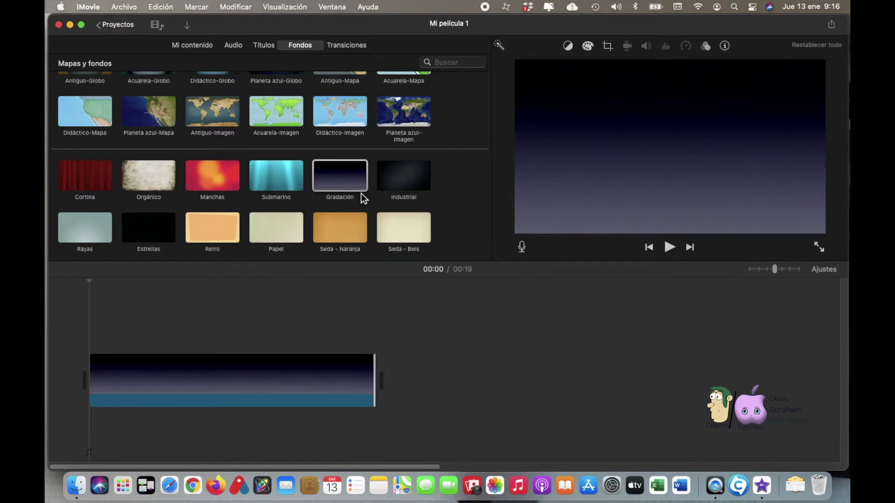
# Step: Import TUTORIALES IPHONE Y OTROS.mp4, Tutoriales Mac.mp4, CHISTES.mp4 and Efectos Especiales.mp4 from the Videos collage Archivos folder into the Vídeos collage event
pyautogui.click(191, 45)
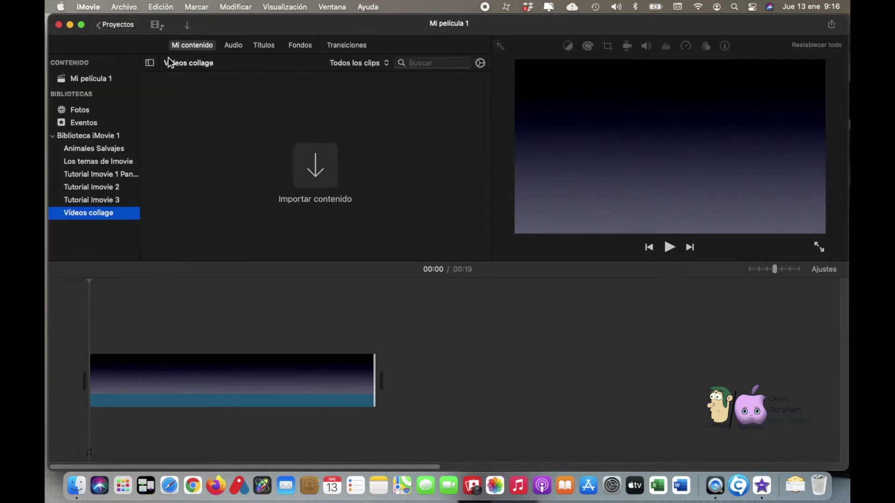
pyautogui.click(326, 173)
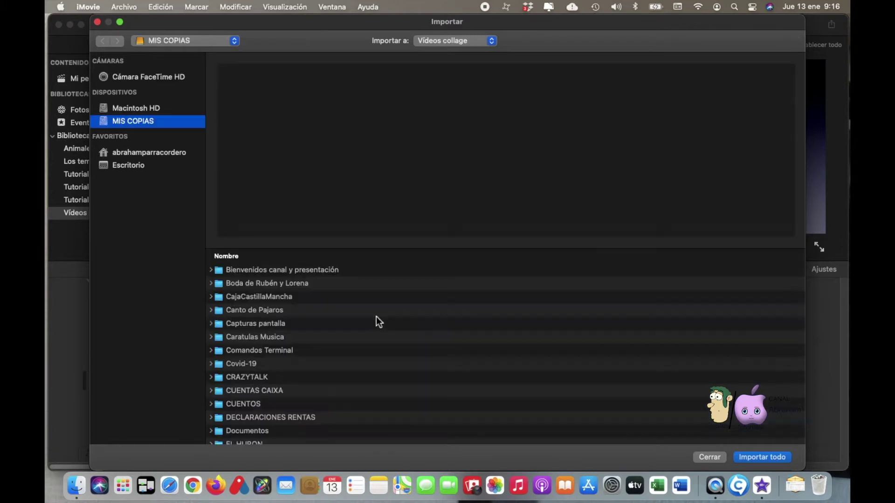
pyautogui.scroll(-15, 289, 339)
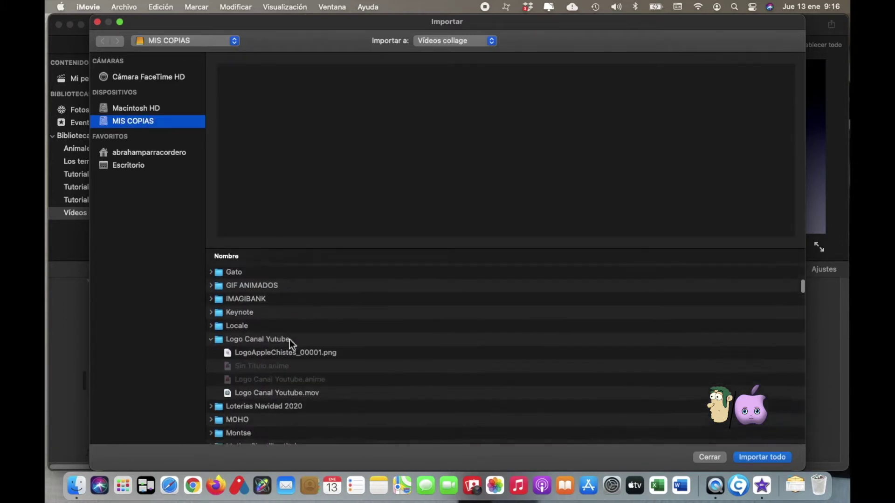
pyautogui.scroll(-10, 290, 340)
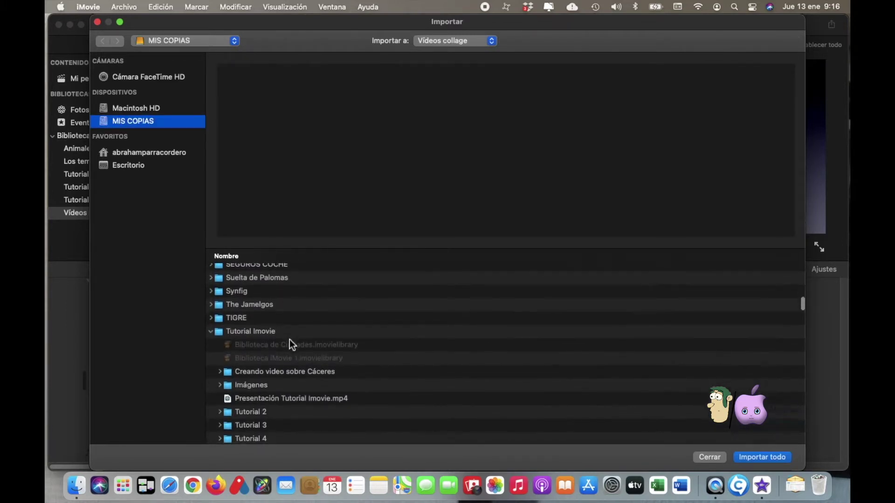
pyautogui.scroll(-6, 290, 339)
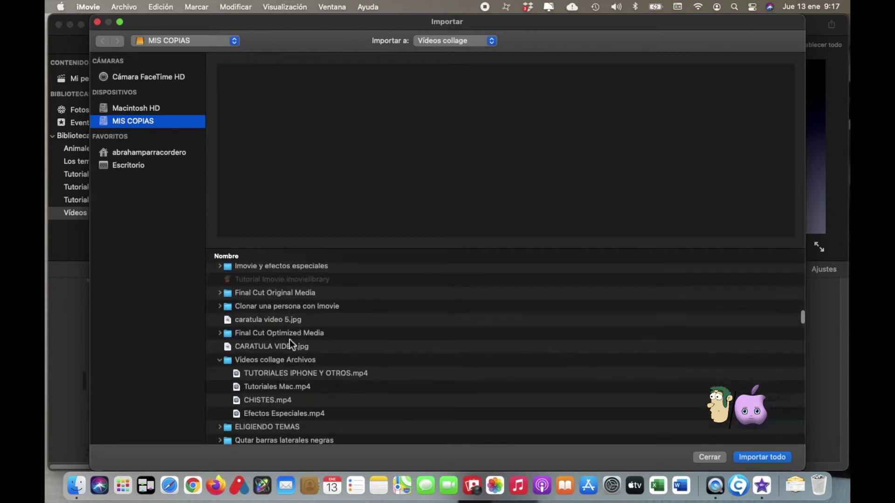
pyautogui.scroll(-2, 329, 332)
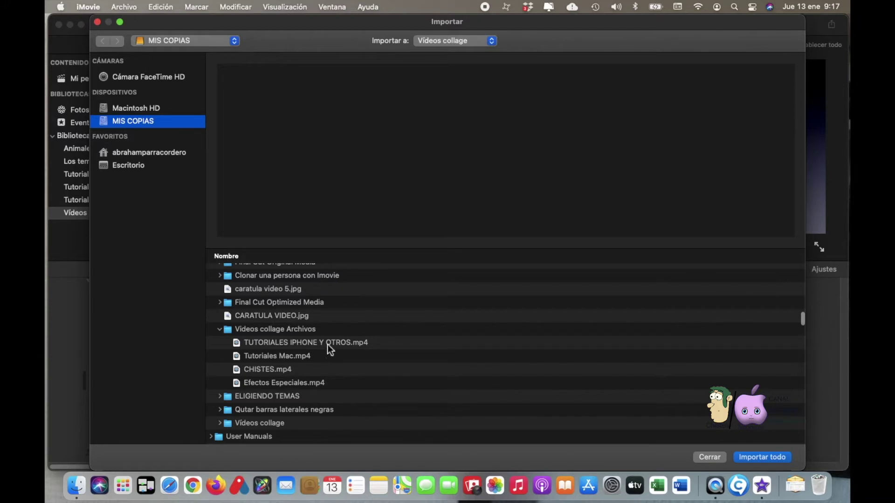
pyautogui.click(328, 346)
pyautogui.keyDown('shift'); pyautogui.click(306, 359); pyautogui.keyUp('shift')
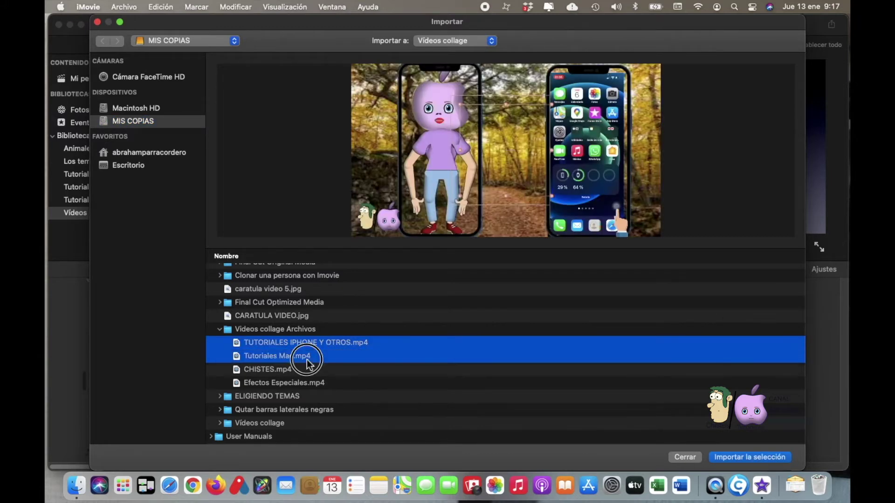
pyautogui.keyDown('shift'); pyautogui.click(283, 371); pyautogui.keyUp('shift')
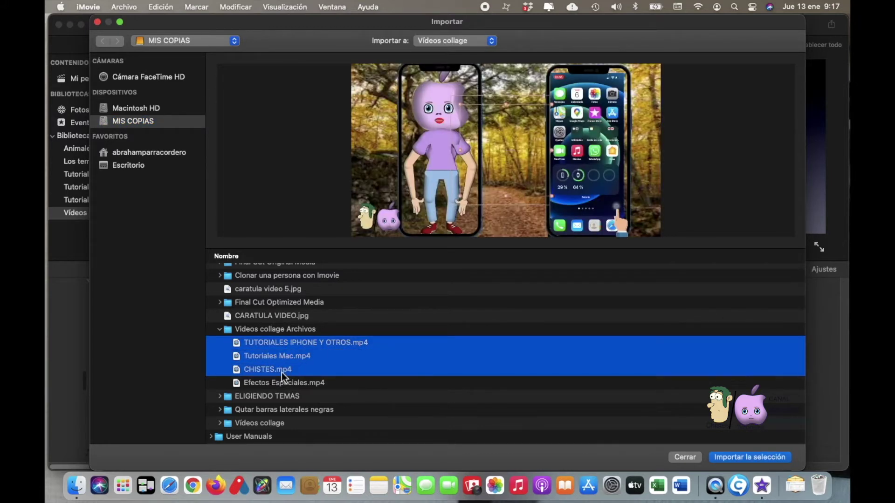
pyautogui.keyDown('shift'); pyautogui.click(301, 386); pyautogui.keyUp('shift')
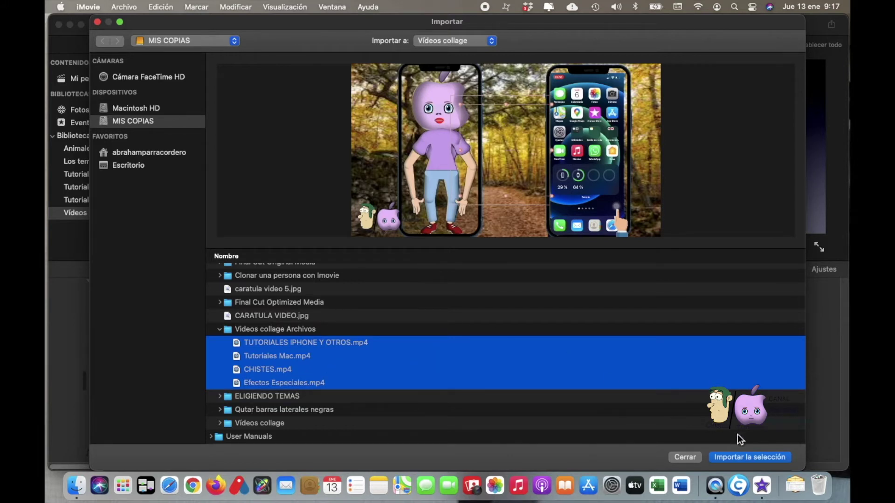
pyautogui.click(742, 458)
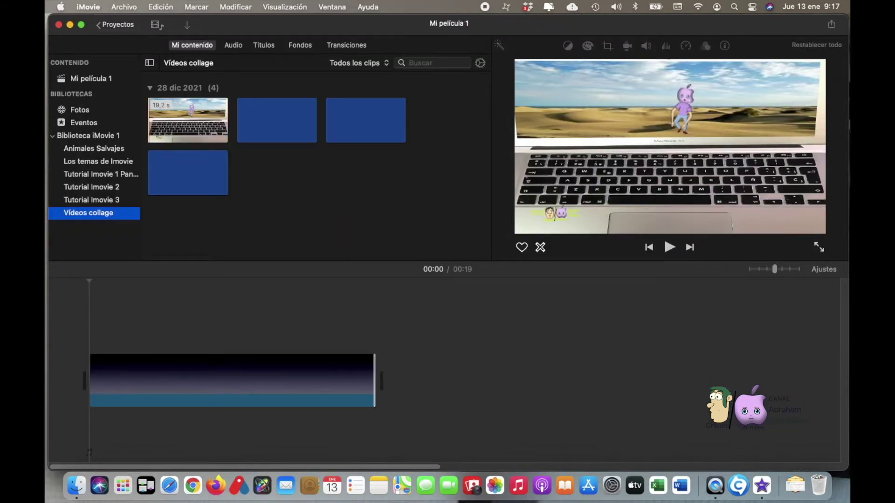
pyautogui.click(445, 271)
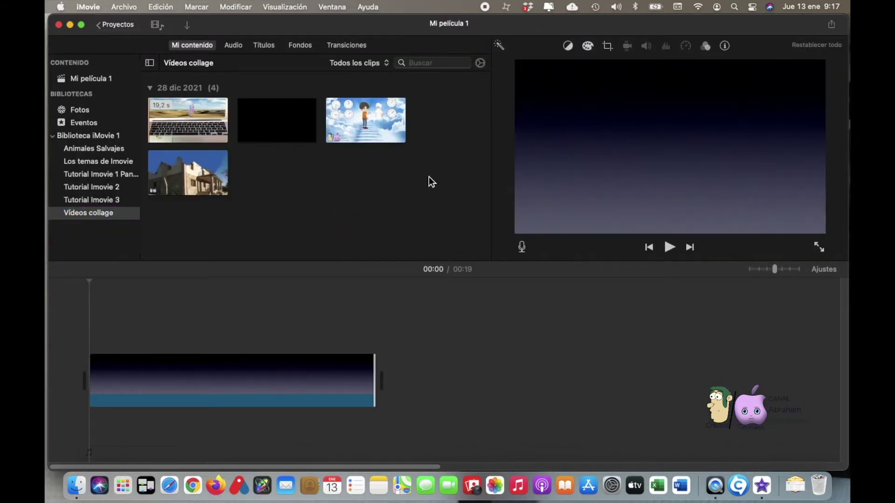
# Step: Place the Tutoriales Mac clip above the Gradación background, aligned with the start of the timeline
pyautogui.click(205, 125)
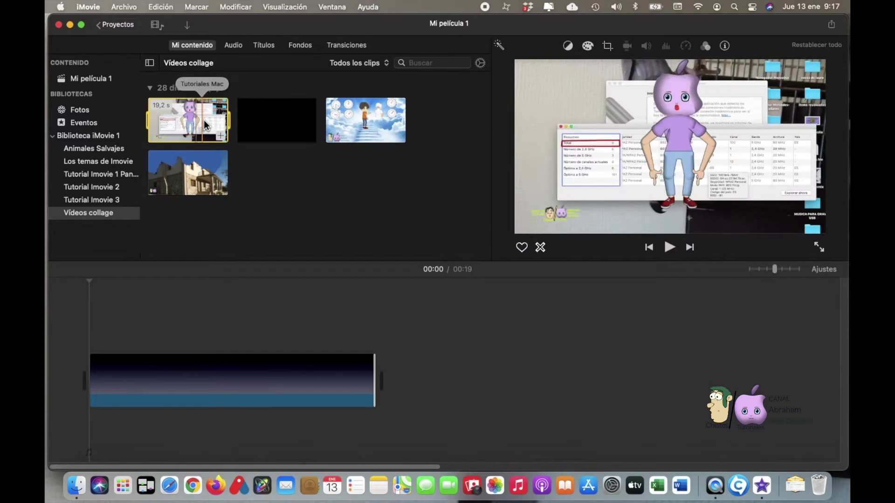
pyautogui.click(181, 322)
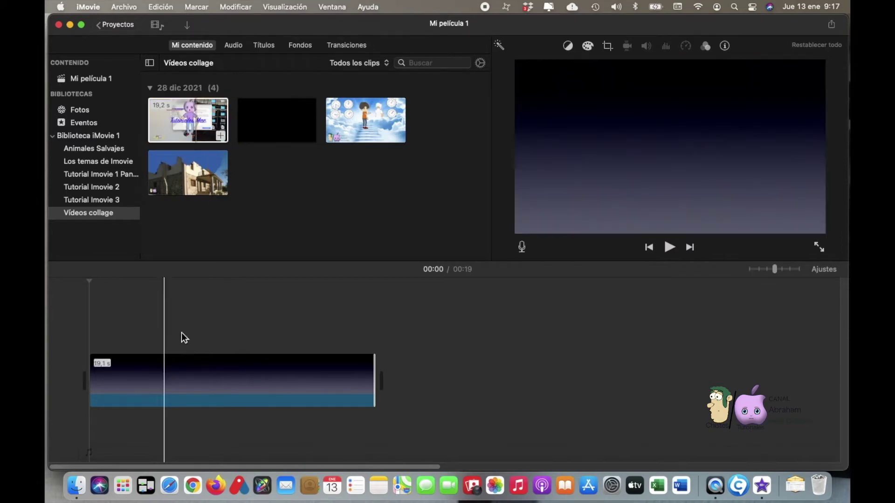
pyautogui.click(211, 133)
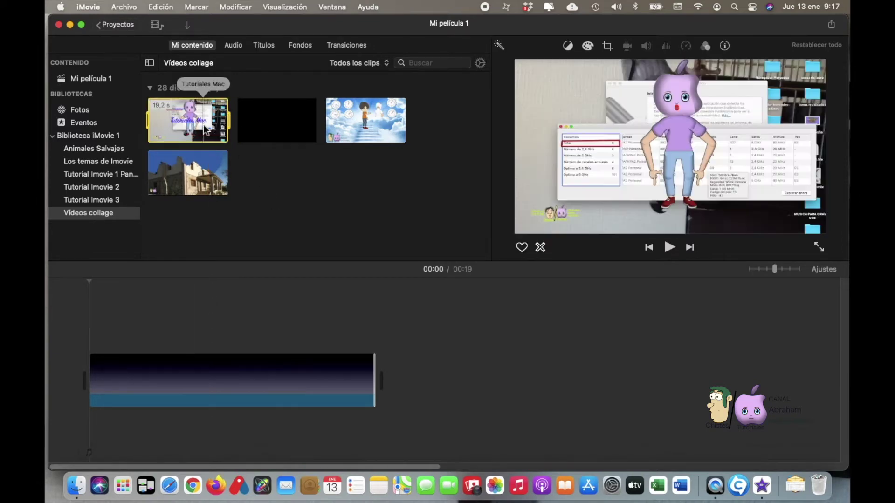
pyautogui.moveTo(203, 122); pyautogui.dragTo(88, 334)
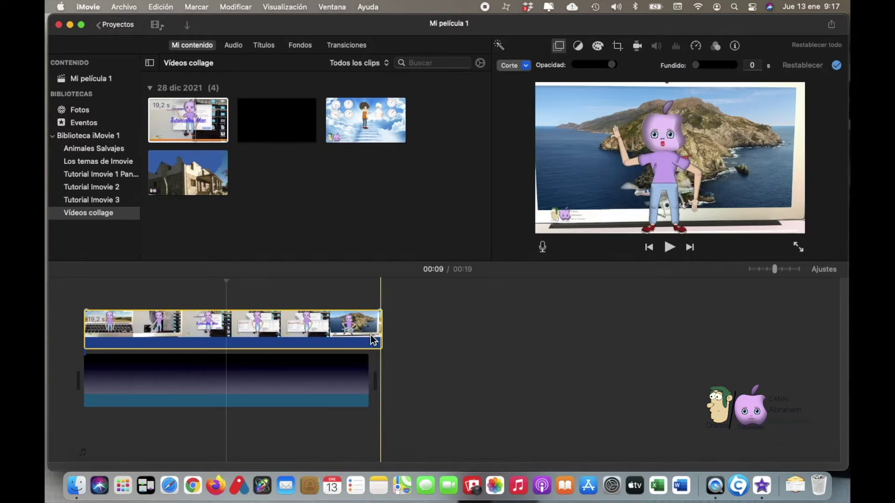
# Step: Split the Tutoriales Mac clip at the end of the background and delete the excess piece
pyautogui.click(372, 341)
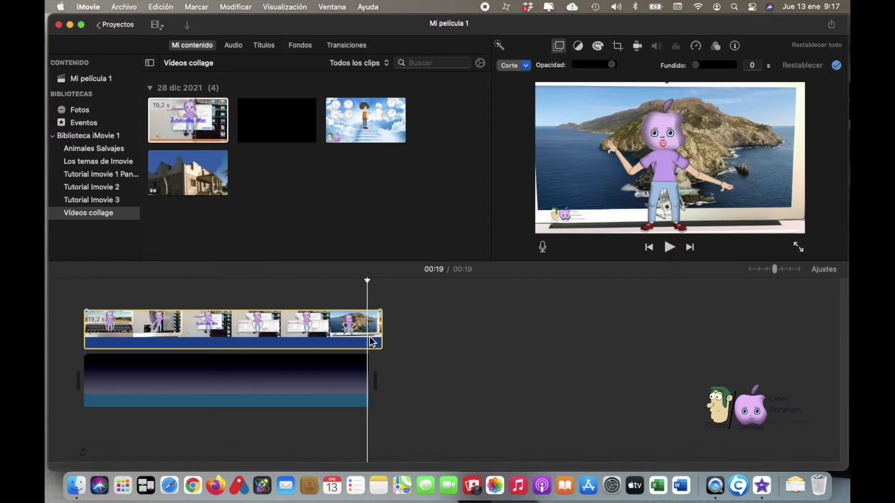
pyautogui.rightClick(371, 342)
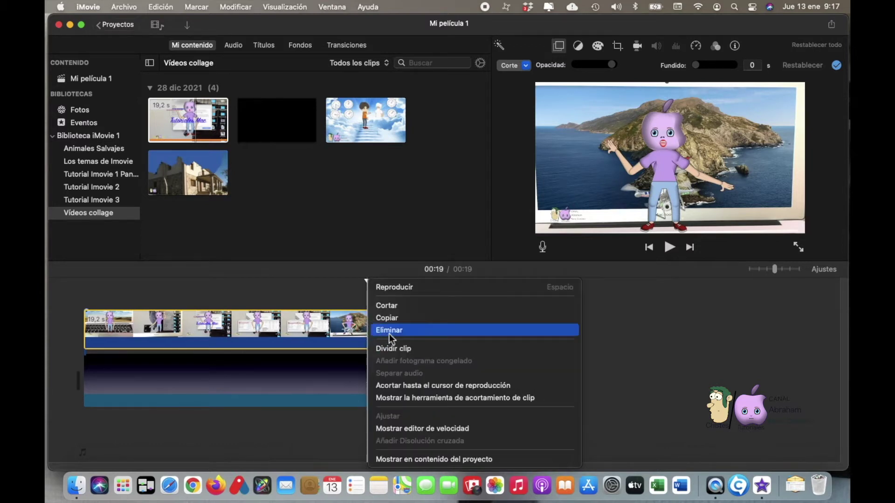
pyautogui.click(394, 348)
pyautogui.click(379, 339)
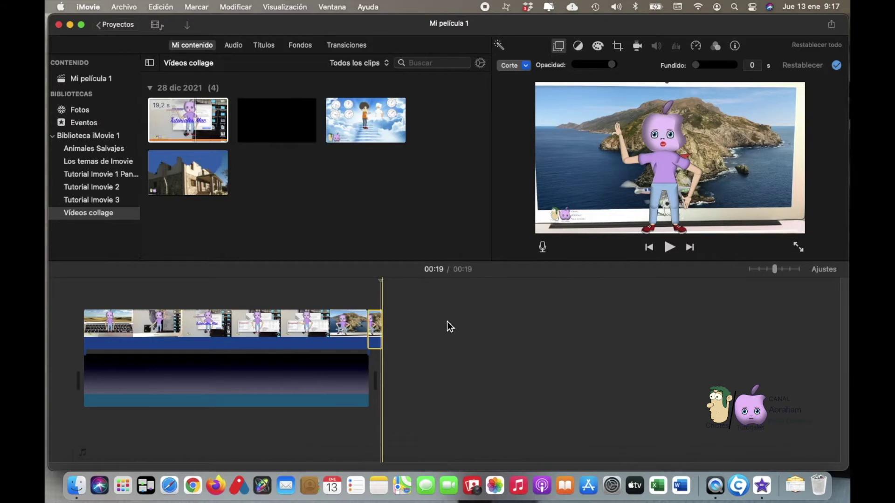
pyautogui.press('Delete')
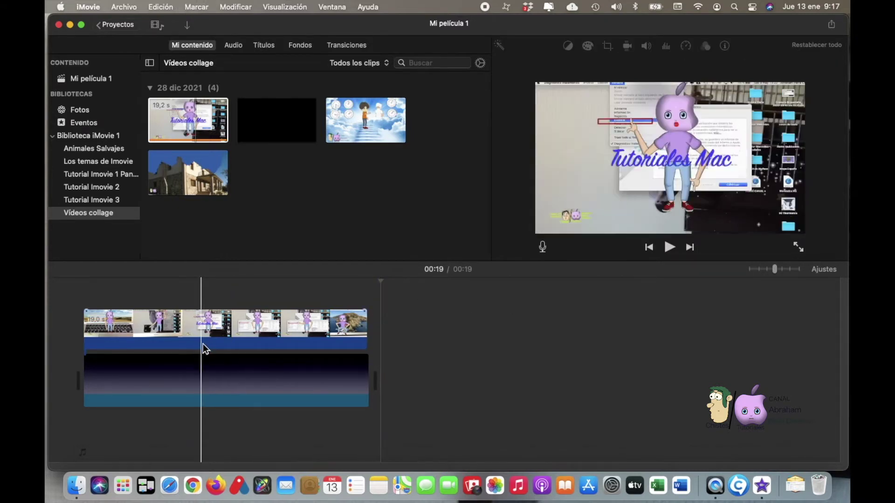
# Step: Apply Efecto PIP to the Tutoriales Mac clip, enlarge its picture and position it in the upper-left corner of the frame
pyautogui.click(210, 345)
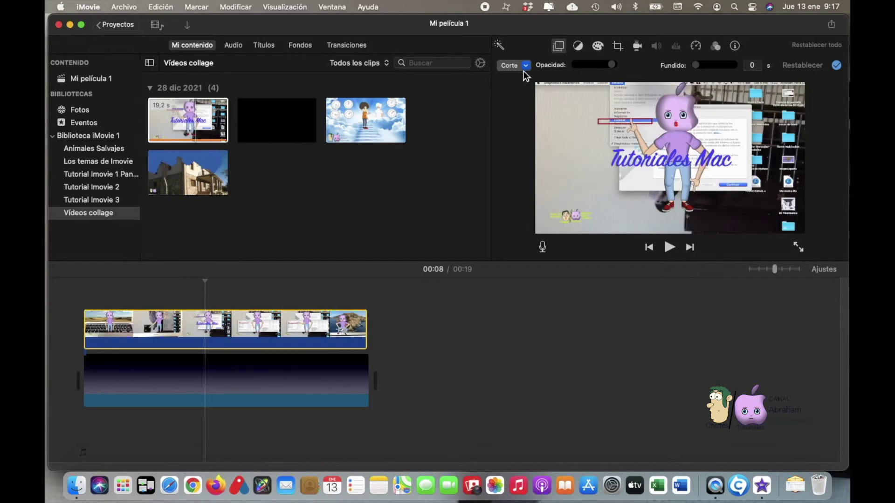
pyautogui.click(529, 67)
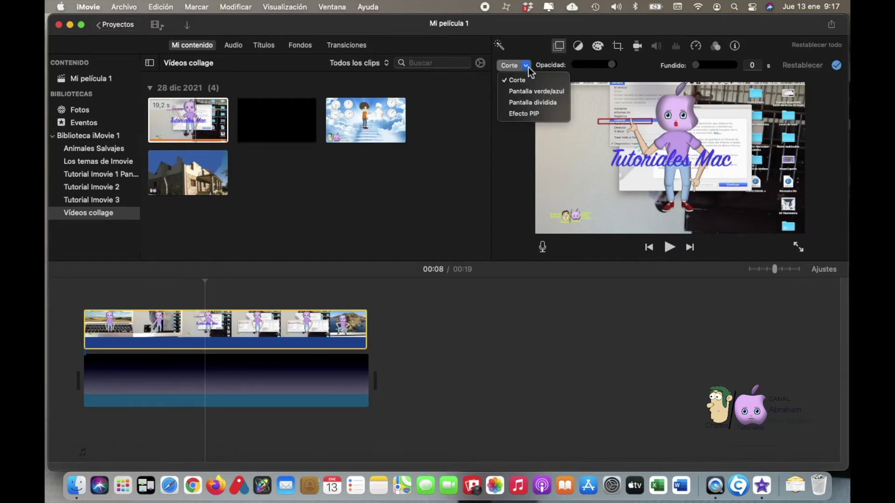
pyautogui.click(533, 114)
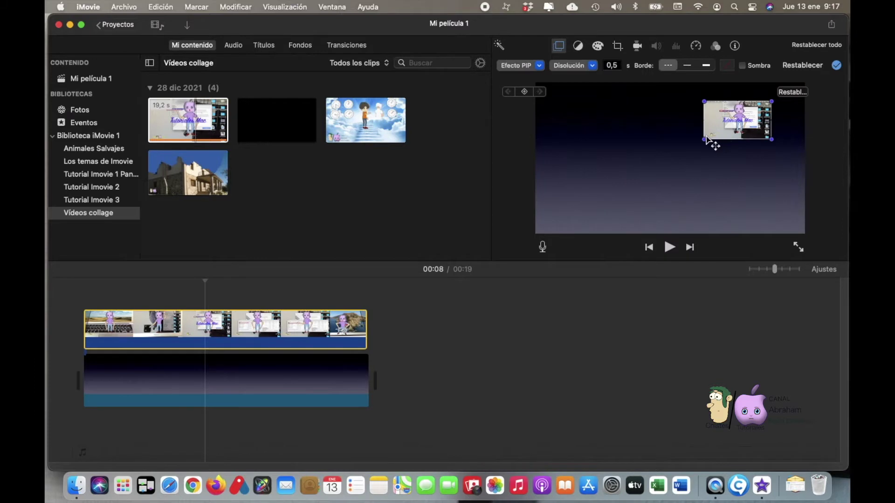
pyautogui.moveTo(704, 139); pyautogui.dragTo(665, 157)
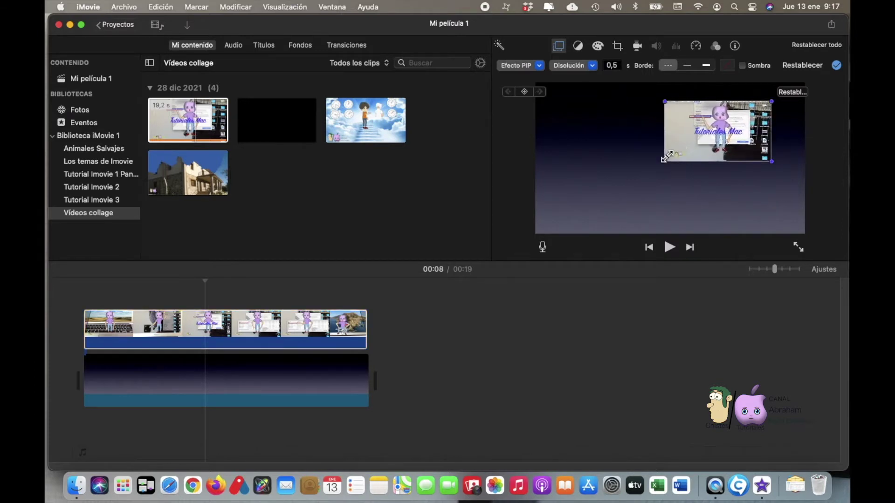
pyautogui.moveTo(709, 132); pyautogui.dragTo(587, 127)
pyautogui.moveTo(647, 149)
pyautogui.mouseDown()
pyautogui.moveTo(658, 151)
pyautogui.moveTo(639, 135)
pyautogui.mouseUp()
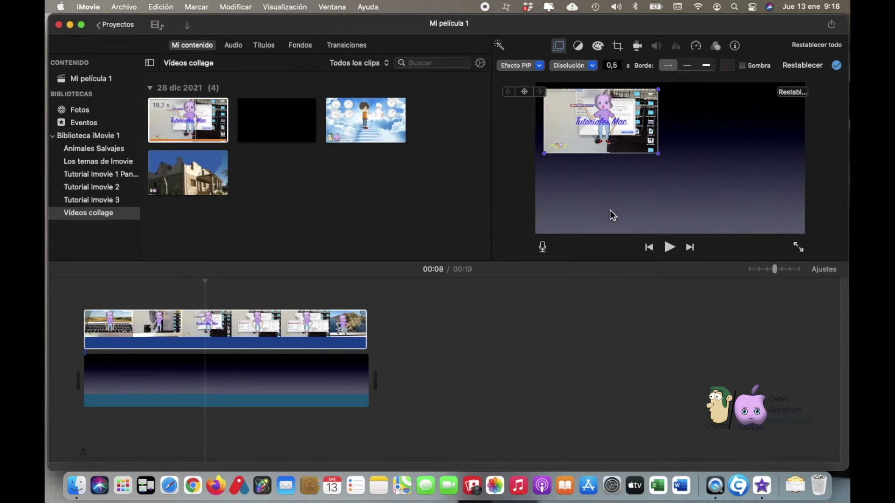
pyautogui.click(305, 221)
pyautogui.click(125, 344)
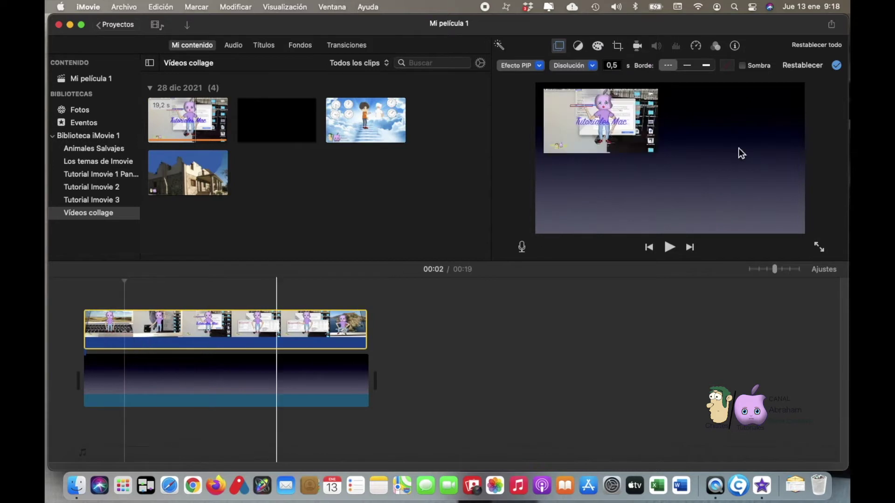
# Step: Export the project as a file titled "Video Collage 1" and save it in the Videos collage Archivos folder
pyautogui.click(832, 27)
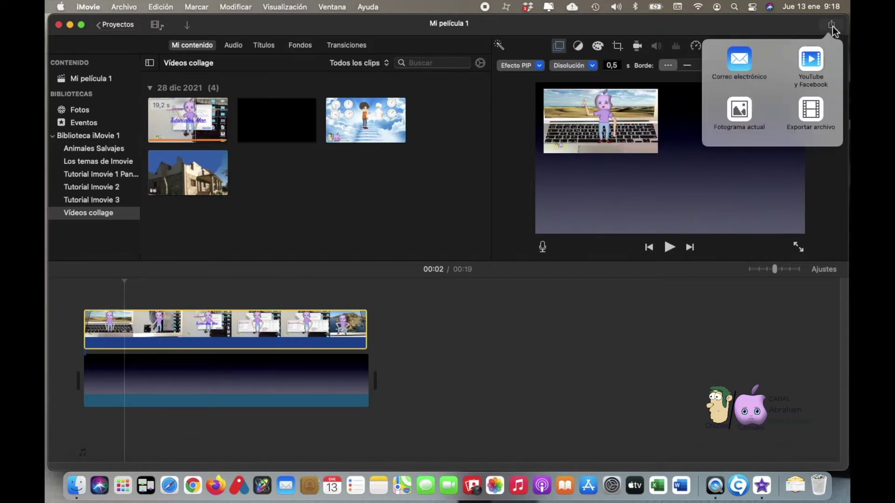
pyautogui.click(813, 109)
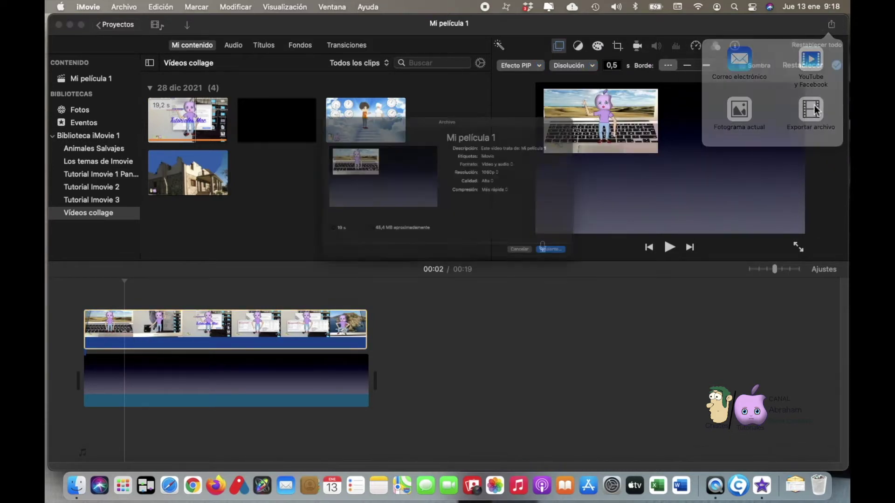
pyautogui.moveTo(577, 100); pyautogui.dragTo(377, 107)
pyautogui.write('Video')
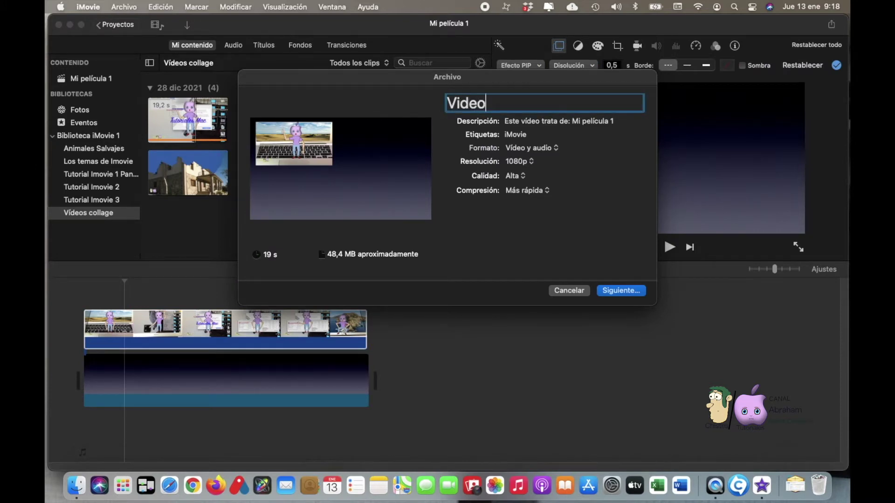
pyautogui.write(' Collage 1')
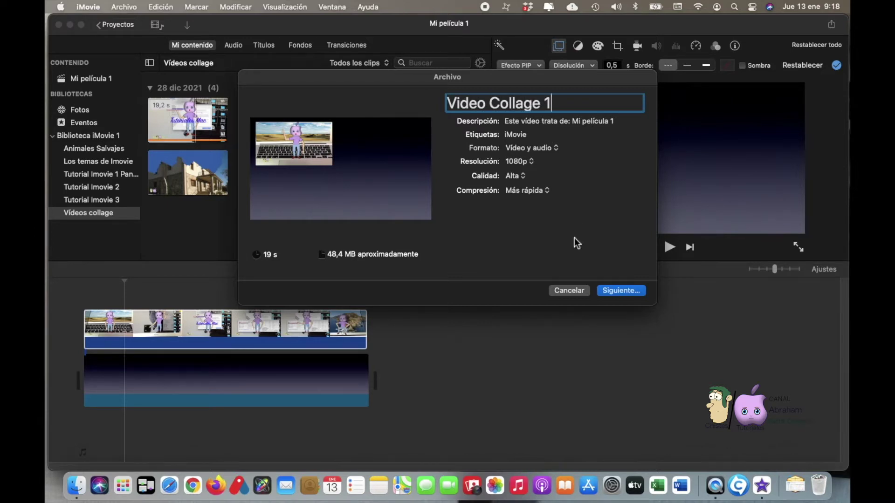
pyautogui.click(620, 290)
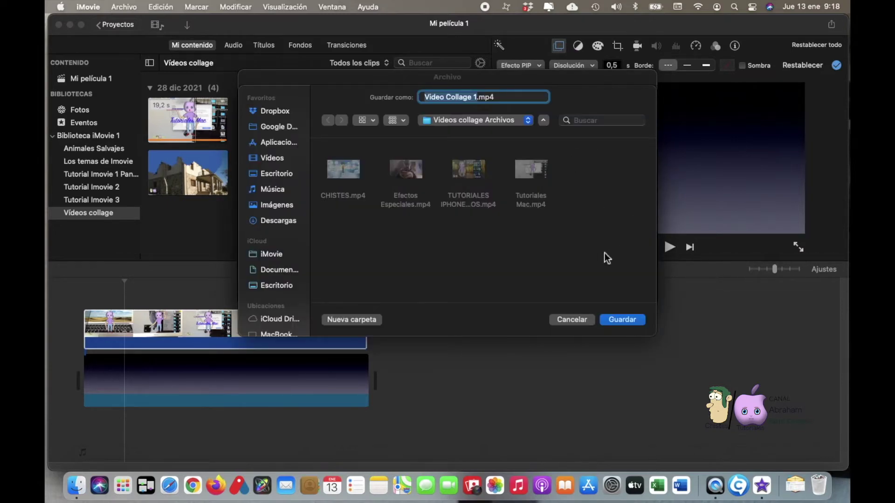
pyautogui.click(633, 321)
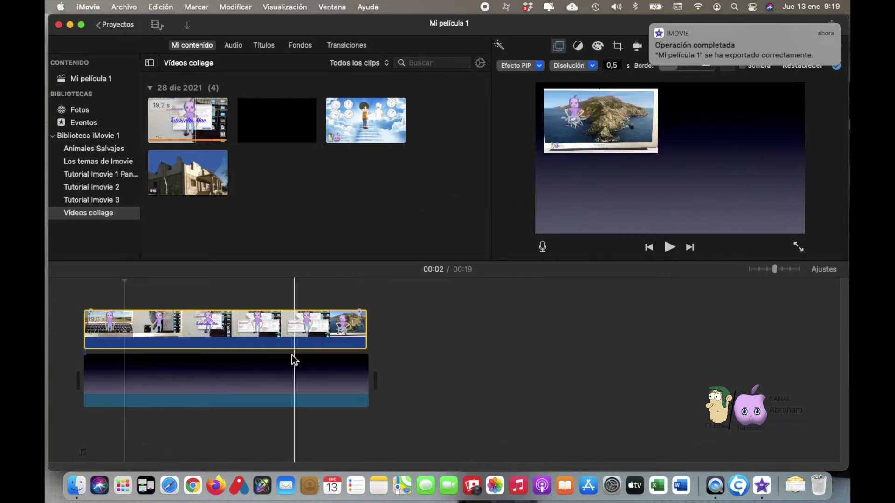
# Step: Clear the timeline by deleting the gradient background and the Tutoriales Mac overlay
pyautogui.click(288, 372)
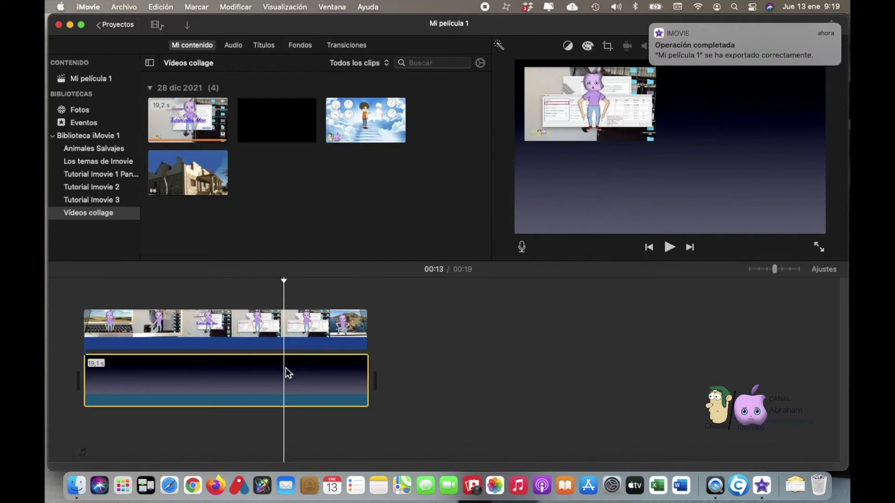
pyautogui.press('super+a')
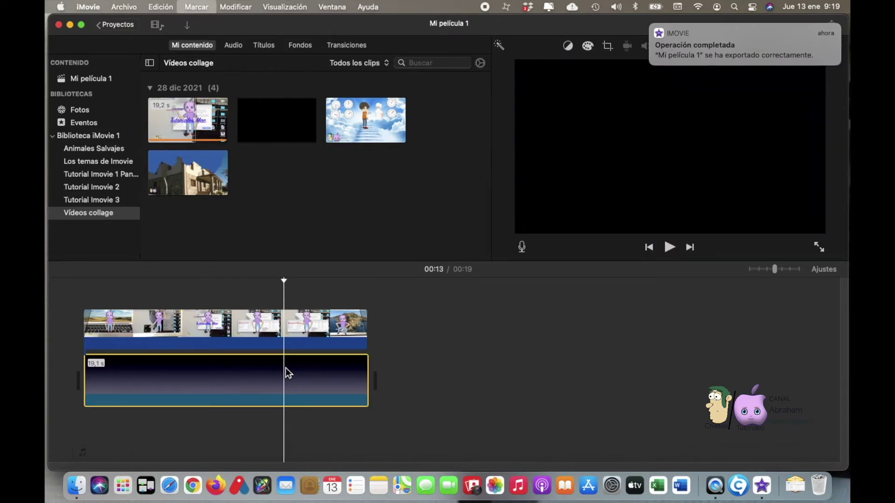
pyautogui.press('Delete')
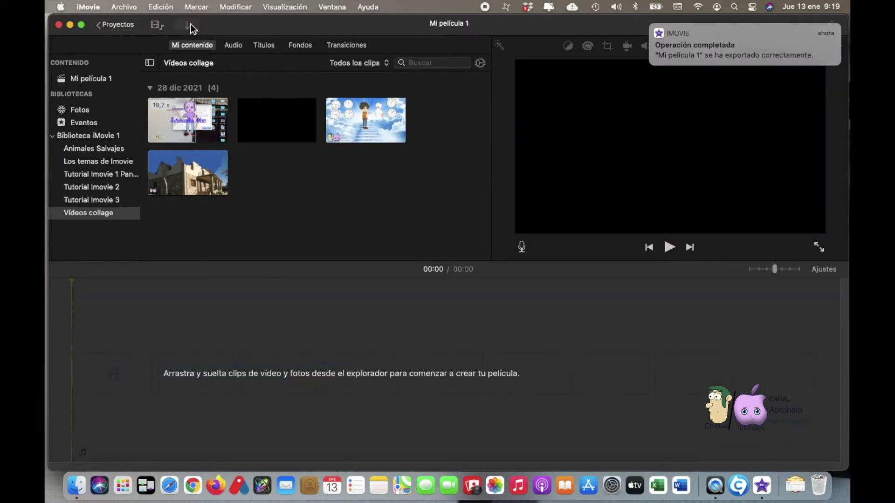
# Step: Import Video Collage 1.mp4 from the Videos collage Archivos folder on MIS COPIAS into the Vídeos collage event
pyautogui.click(190, 25)
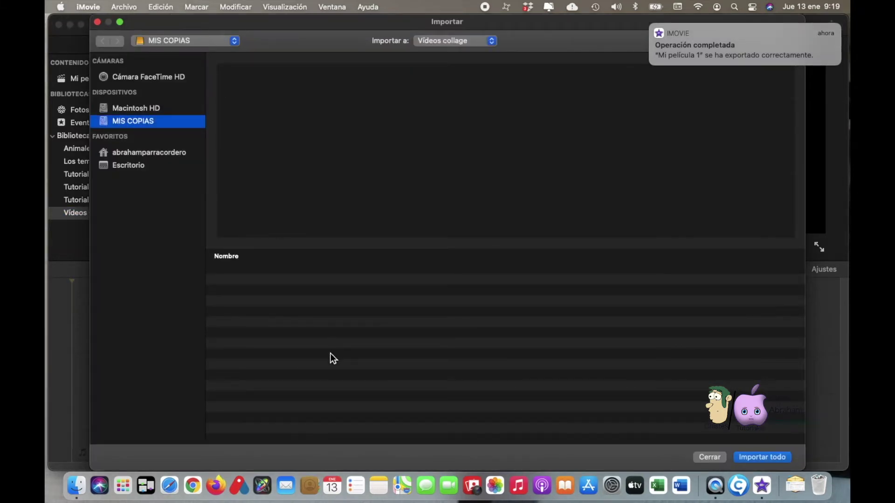
pyautogui.scroll(-10, 329, 353)
pyautogui.scroll(-15, 329, 352)
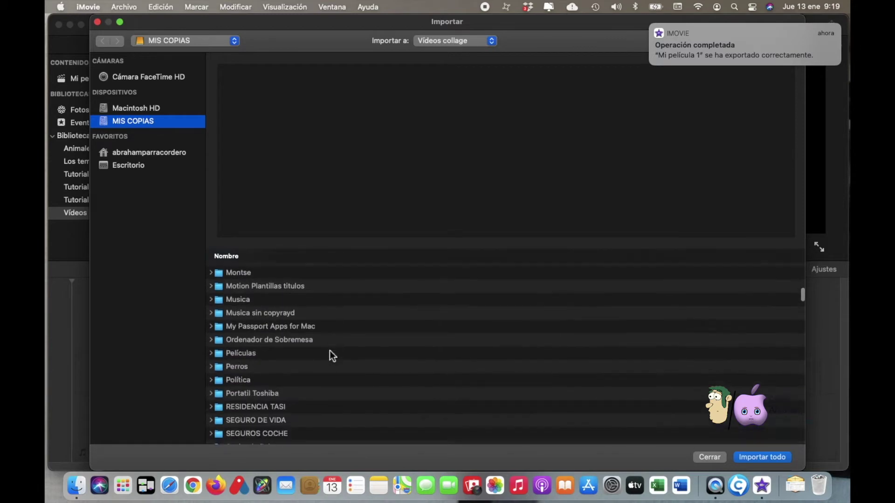
pyautogui.scroll(-5, 329, 355)
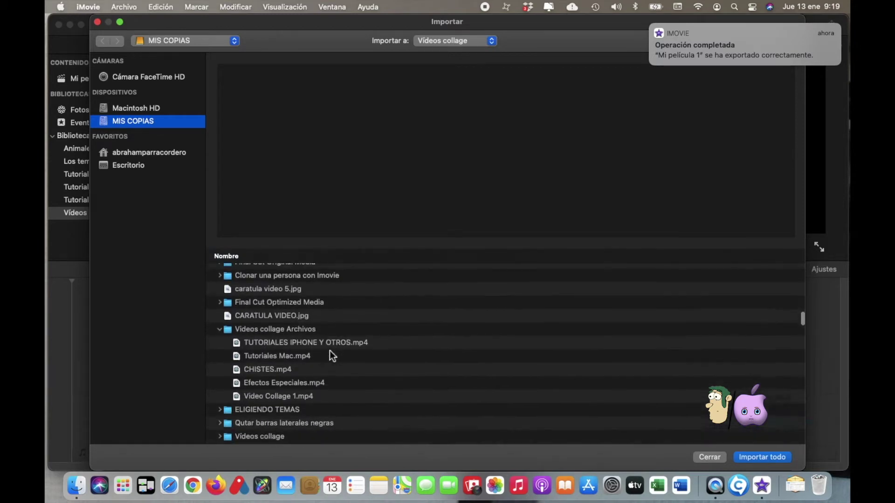
pyautogui.click(298, 393)
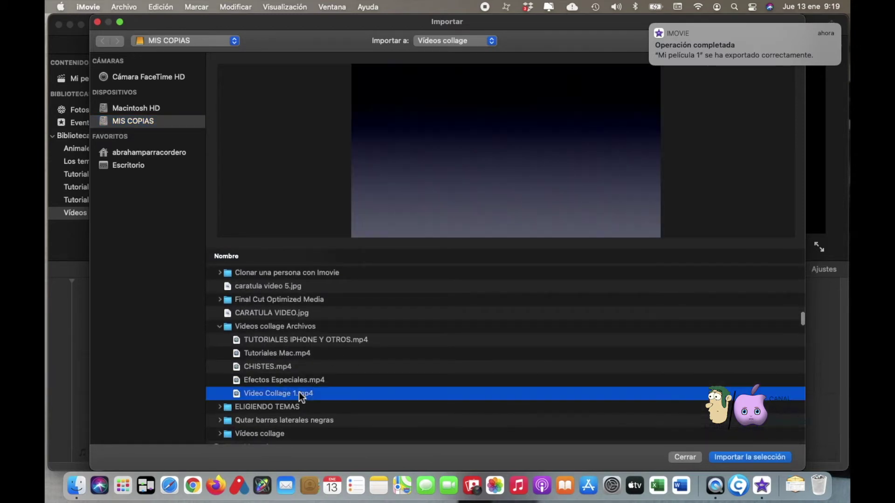
pyautogui.click(774, 459)
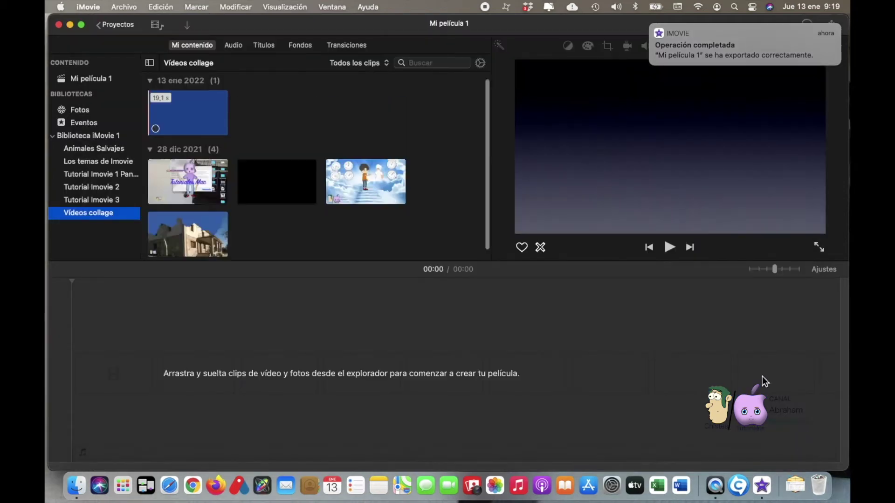
pyautogui.click(382, 249)
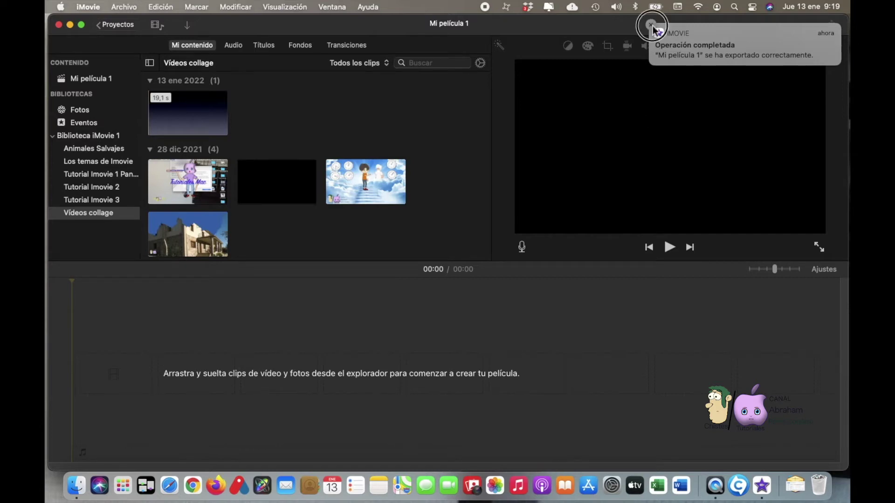
# Step: Place Video Collage 1 at the start of the timeline with the TUTORIALES IPHONE Y OTROS clip above it, aligned to its start
pyautogui.click(651, 26)
pyautogui.moveTo(213, 114); pyautogui.dragTo(90, 383)
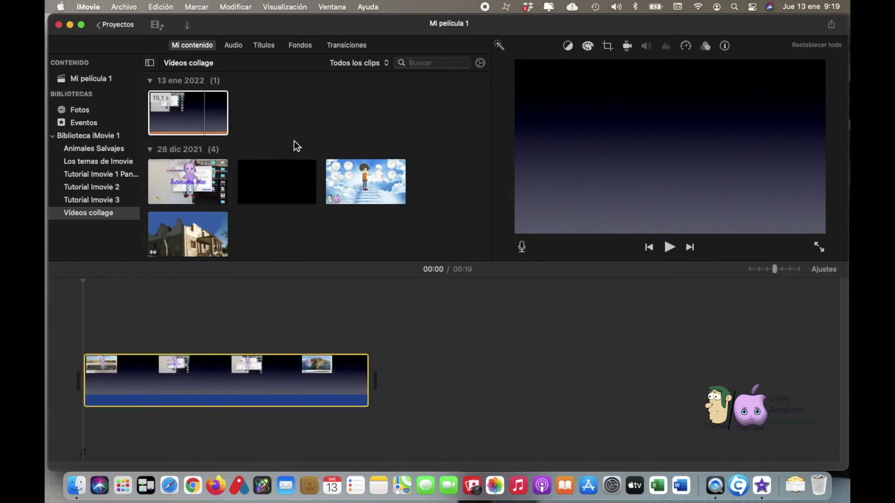
pyautogui.click(274, 181)
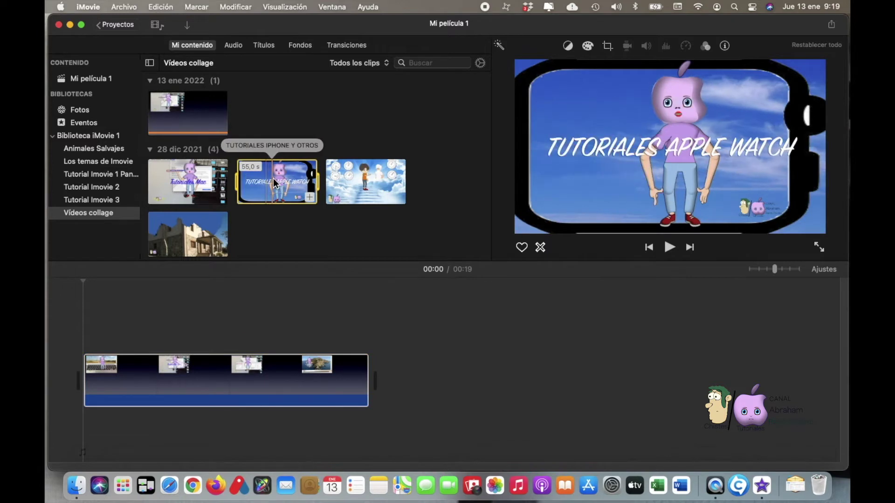
pyautogui.moveTo(275, 182); pyautogui.dragTo(88, 333)
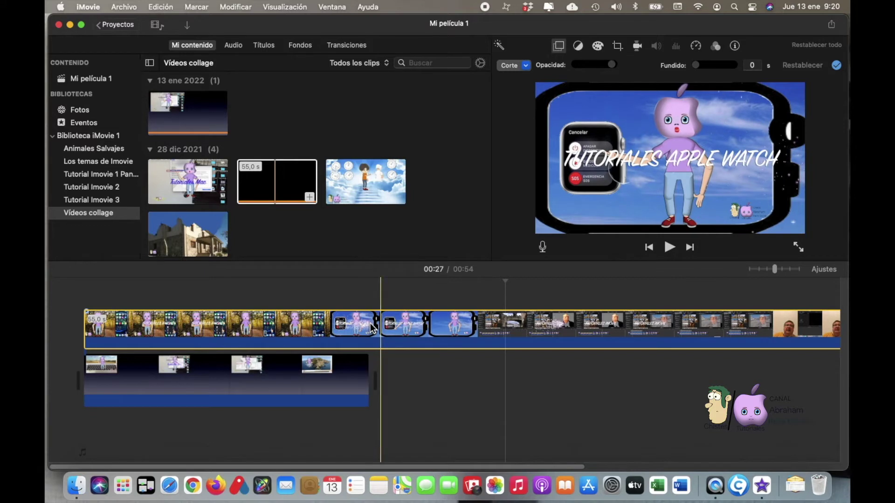
# Step: Split the TUTORIALES IPHONE Y OTROS clip at the end of Video Collage 1 and delete the excess piece
pyautogui.click(370, 328)
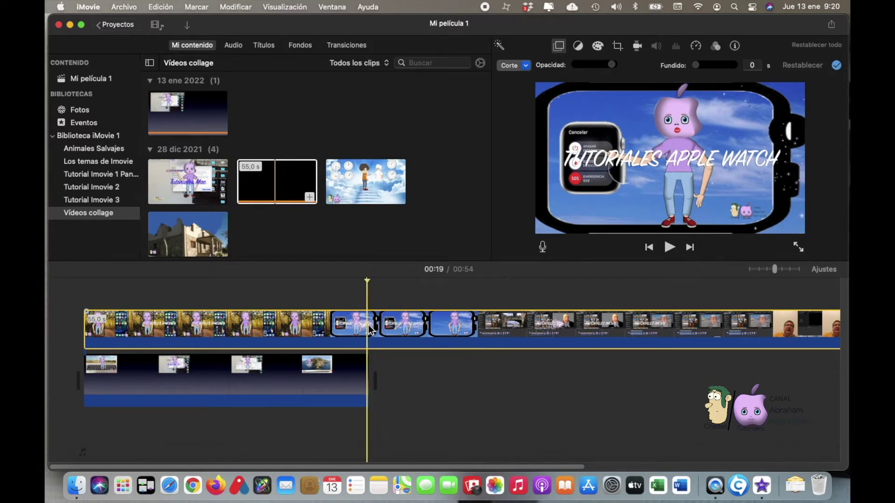
pyautogui.rightClick(369, 328)
pyautogui.click(393, 348)
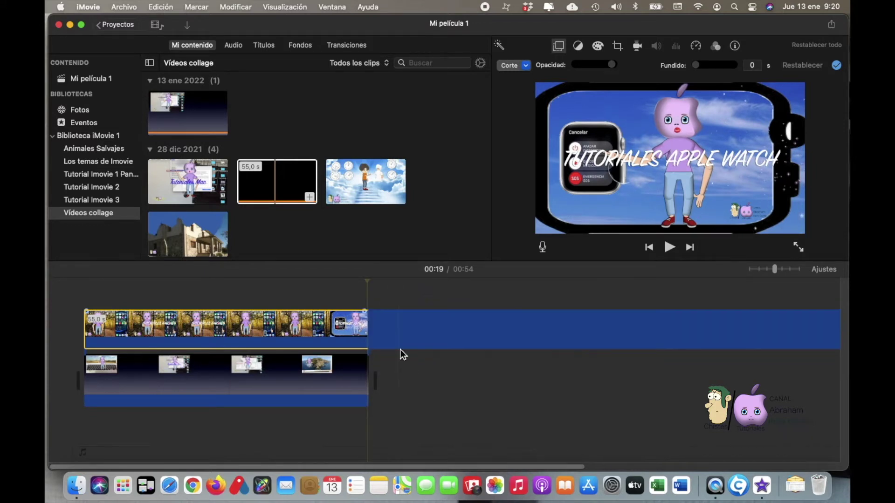
pyautogui.click(420, 335)
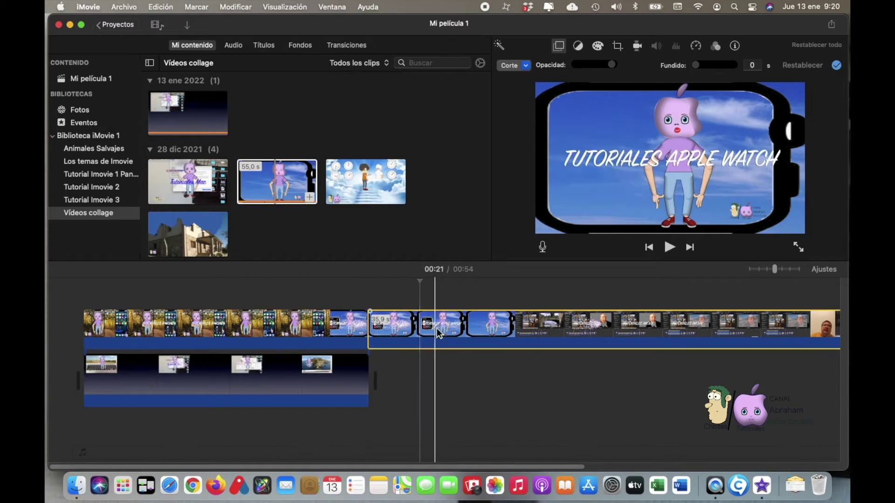
pyautogui.press('Delete')
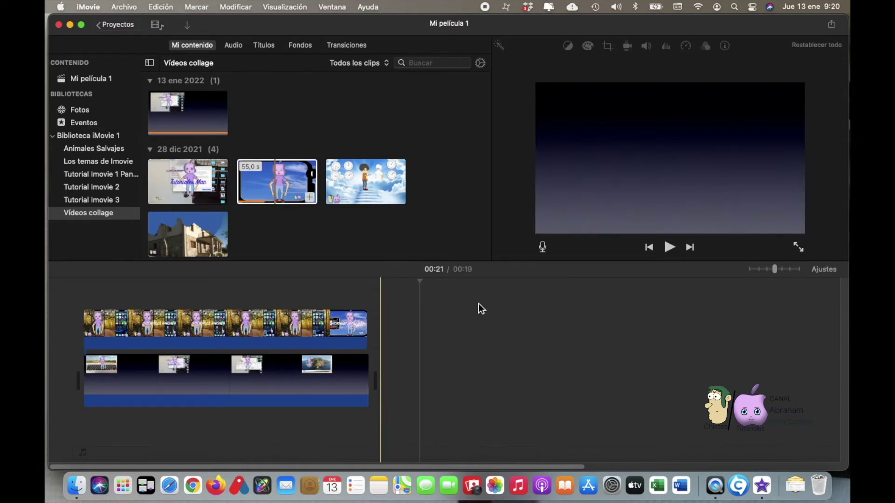
# Step: Apply Efecto PIP to the TUTORIALES IPHONE Y OTROS clip, enlarge its picture and position it in the upper-right corner of the frame
pyautogui.click(233, 328)
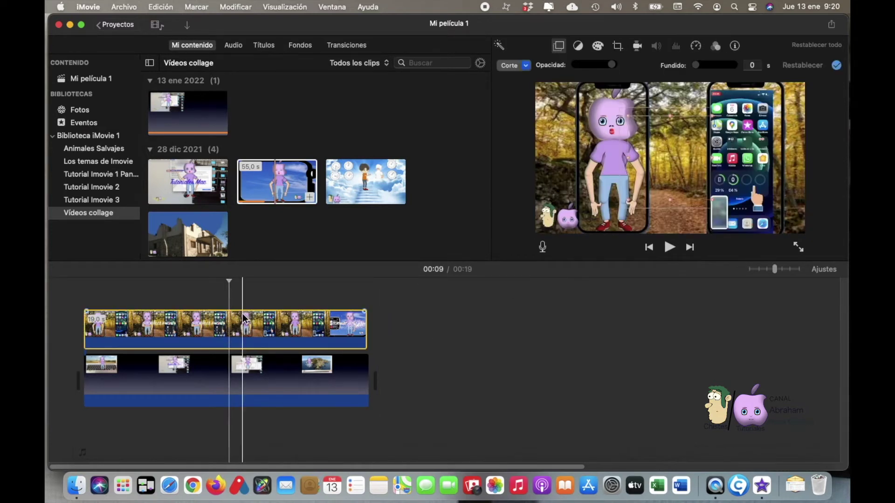
pyautogui.click(530, 69)
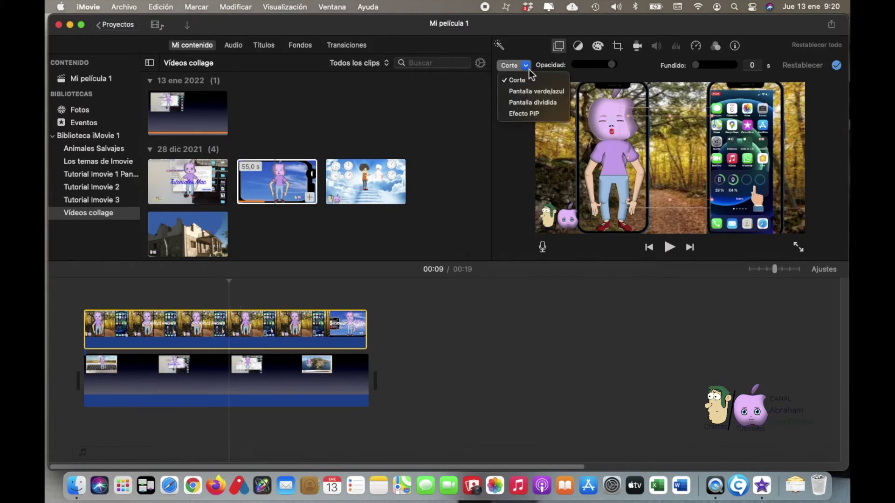
pyautogui.click(533, 114)
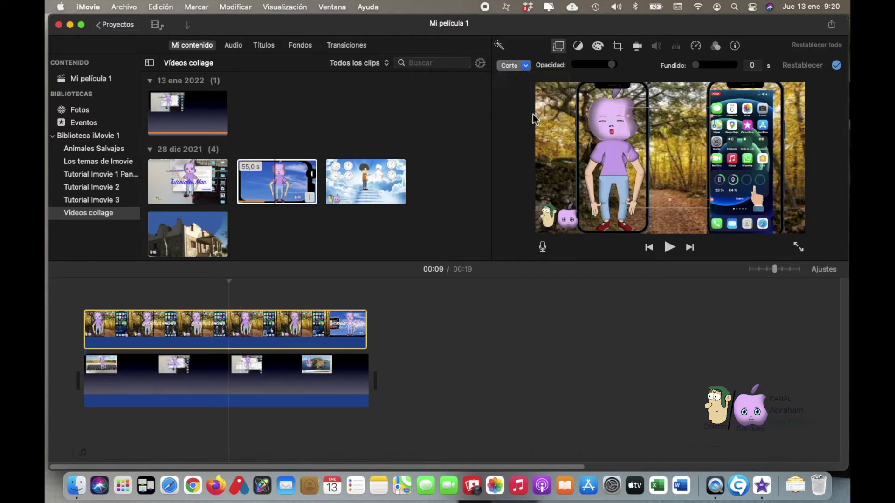
pyautogui.moveTo(707, 139); pyautogui.dragTo(693, 163)
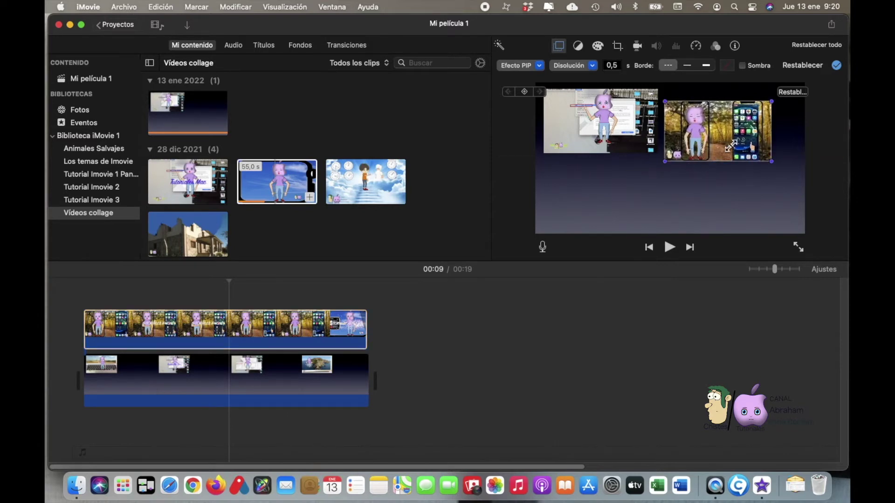
pyautogui.moveTo(745, 136); pyautogui.dragTo(766, 122)
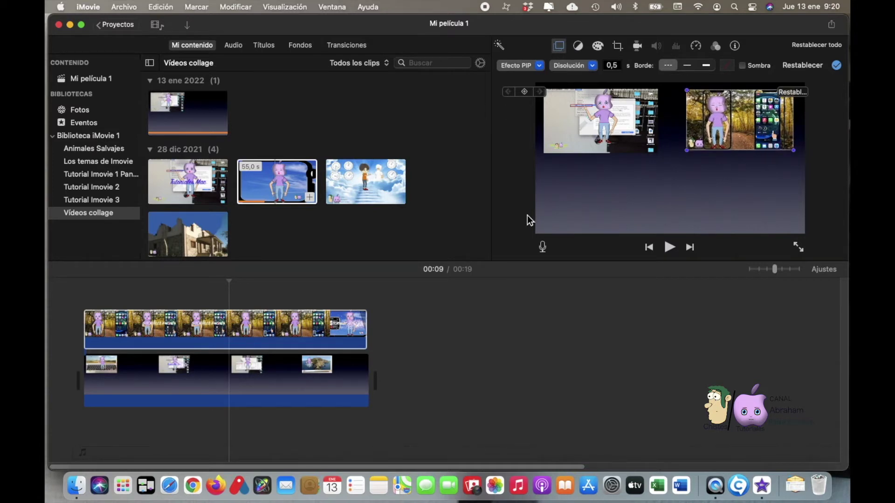
pyautogui.click(447, 236)
# Step: Export the project as a file titled "Video Collage 2" and save it in the Videos collage Archivos folder
pyautogui.click(131, 324)
pyautogui.click(104, 317)
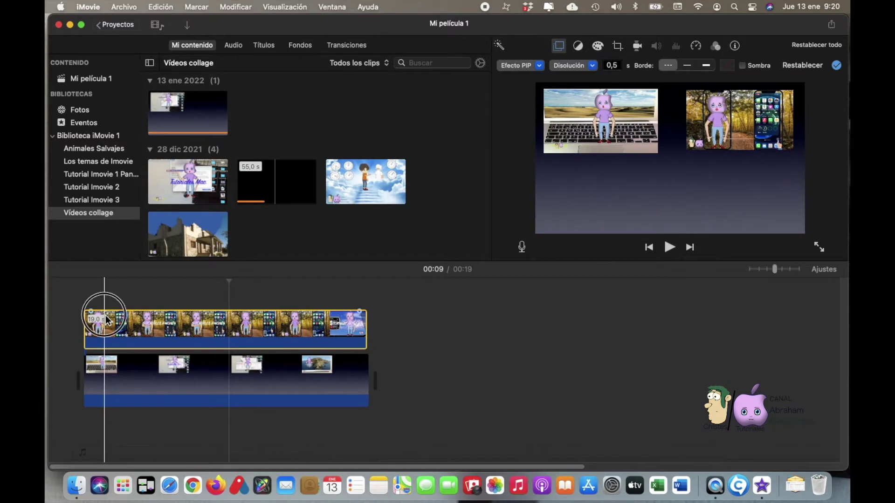
pyautogui.click(834, 26)
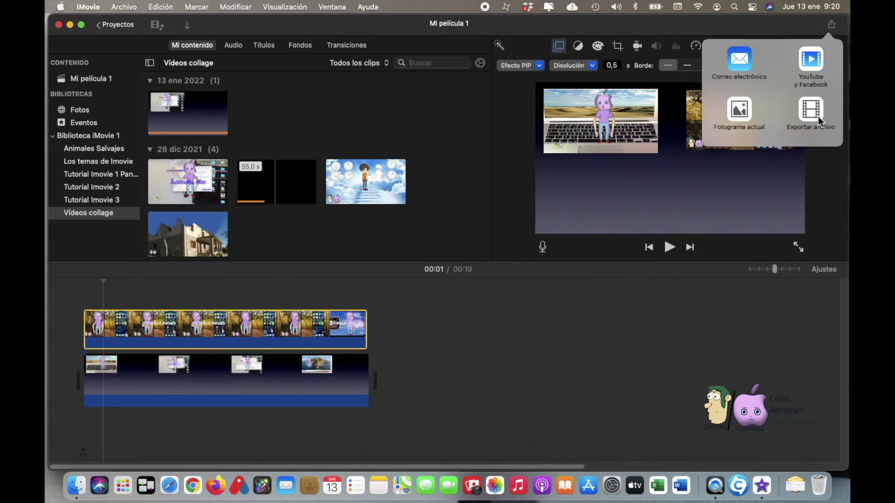
pyautogui.click(818, 122)
pyautogui.click(575, 102)
pyautogui.moveTo(541, 99); pyautogui.dragTo(408, 105)
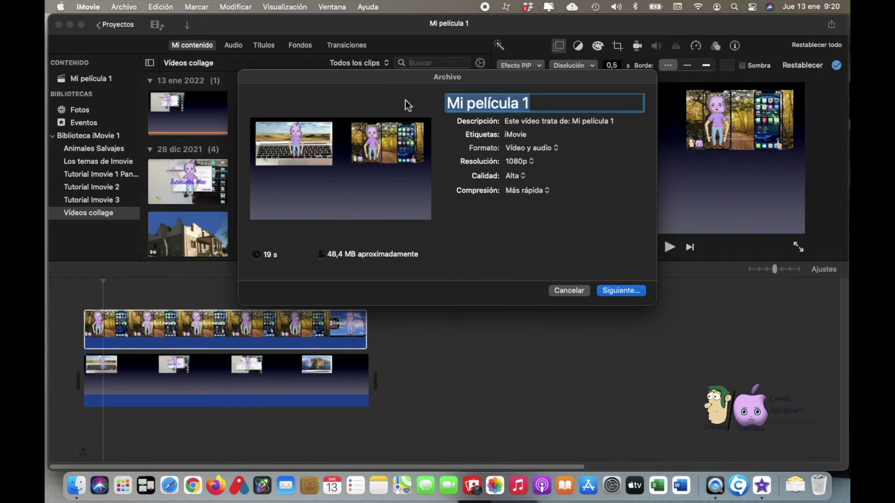
pyautogui.write('Video Col')
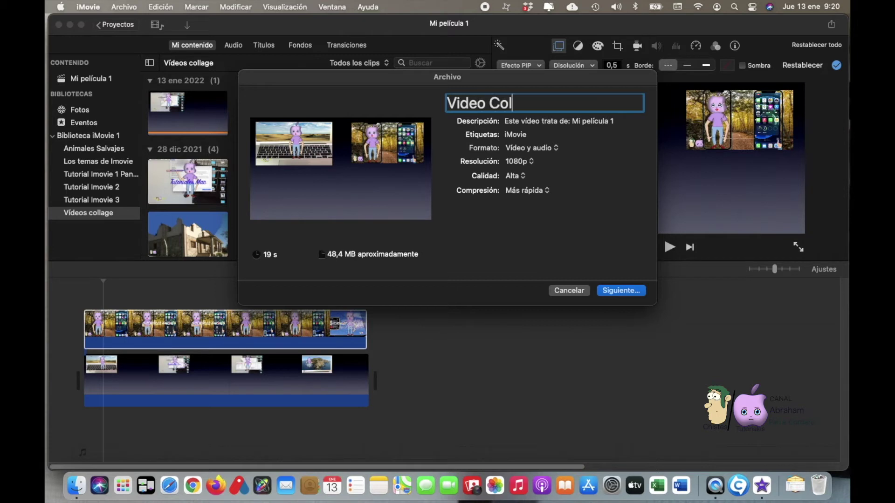
pyautogui.write('lage  2')
pyautogui.click(629, 295)
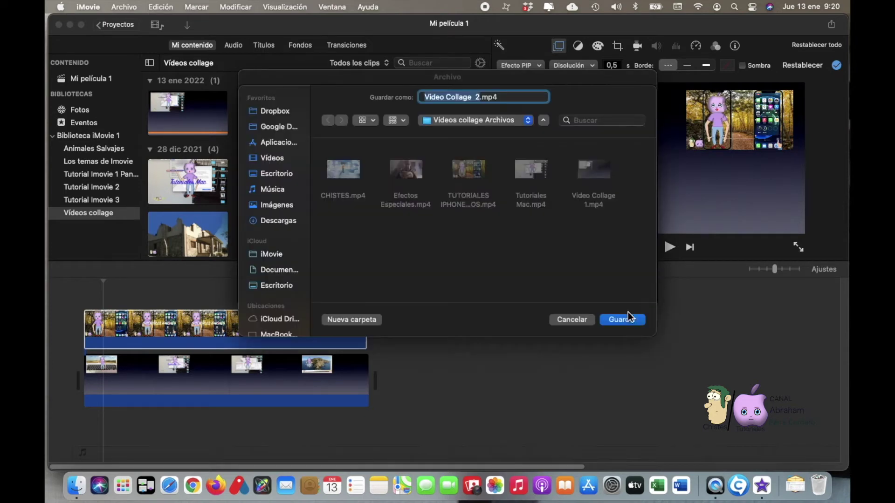
pyautogui.click(622, 320)
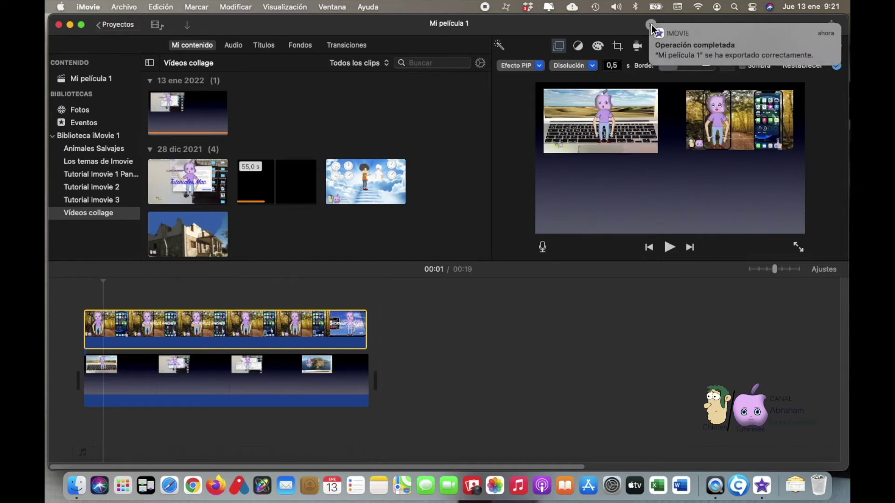
# Step: Dismiss the export notification and empty the timeline by deleting the Video Collage 1 clip with its overlay
pyautogui.click(651, 25)
pyautogui.click(221, 373)
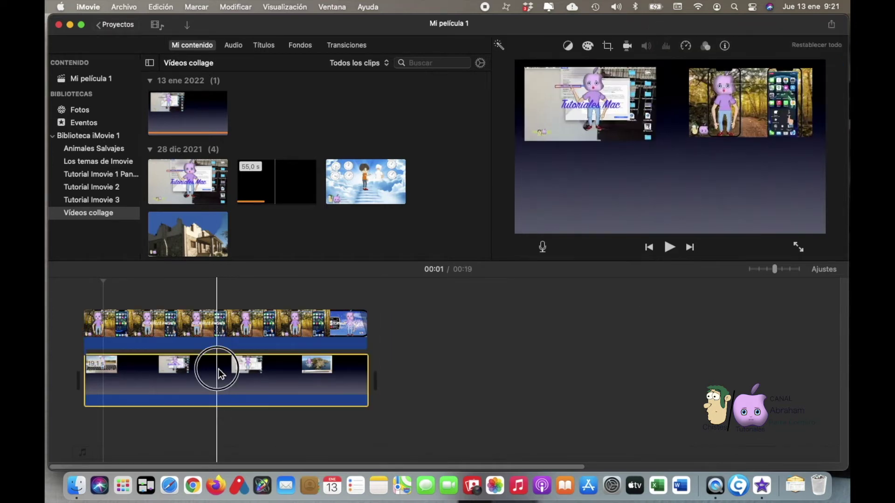
pyautogui.press('Delete')
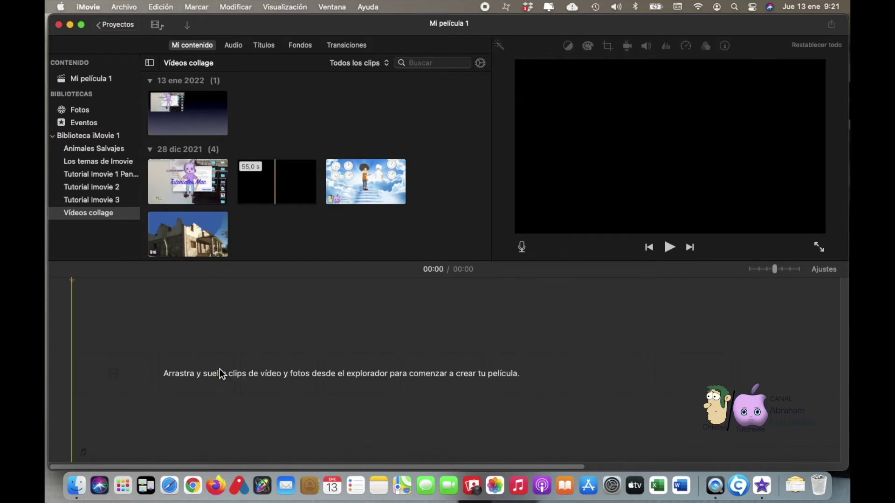
# Step: Import Video Collage 2.mp4 from the Videos collage Archivos folder into the Vídeos collage event
pyautogui.click(189, 26)
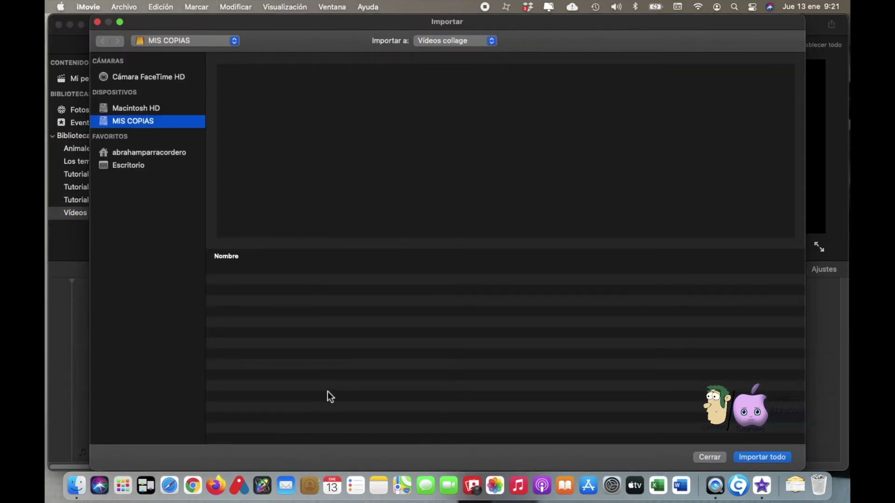
pyautogui.scroll(-10, 327, 391)
pyautogui.scroll(-10, 328, 395)
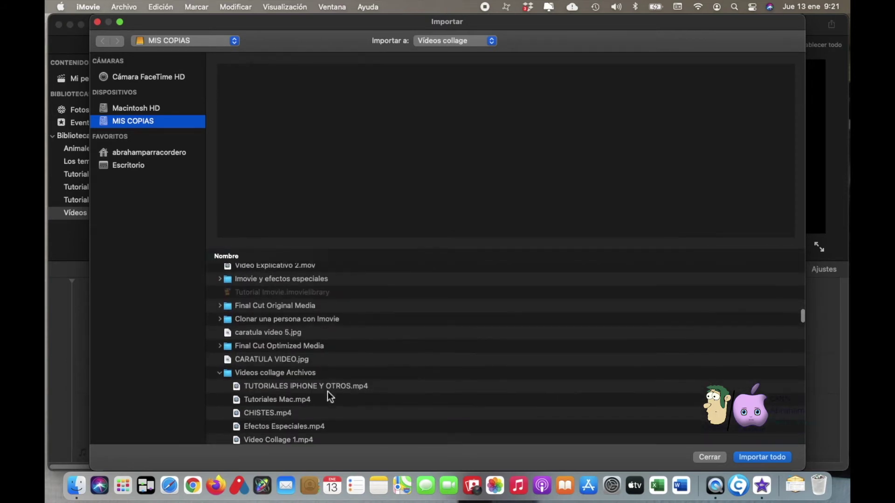
pyautogui.scroll(-3, 333, 390)
pyautogui.click(317, 389)
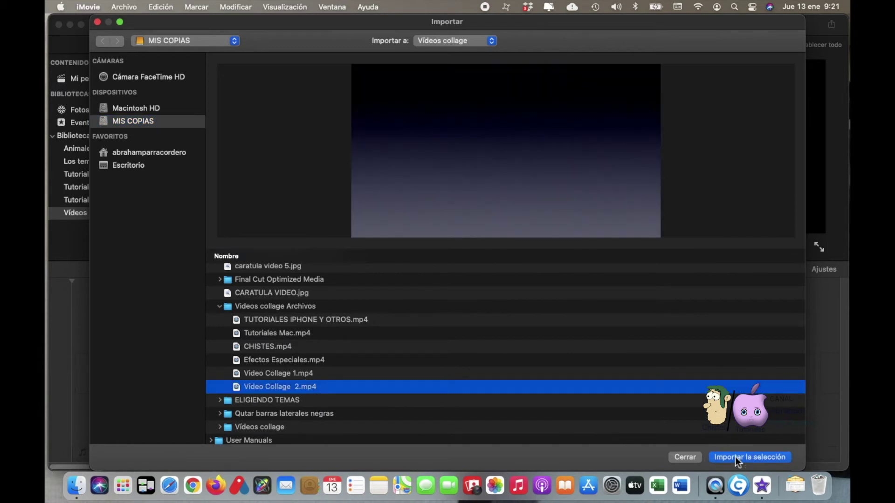
pyautogui.click(738, 458)
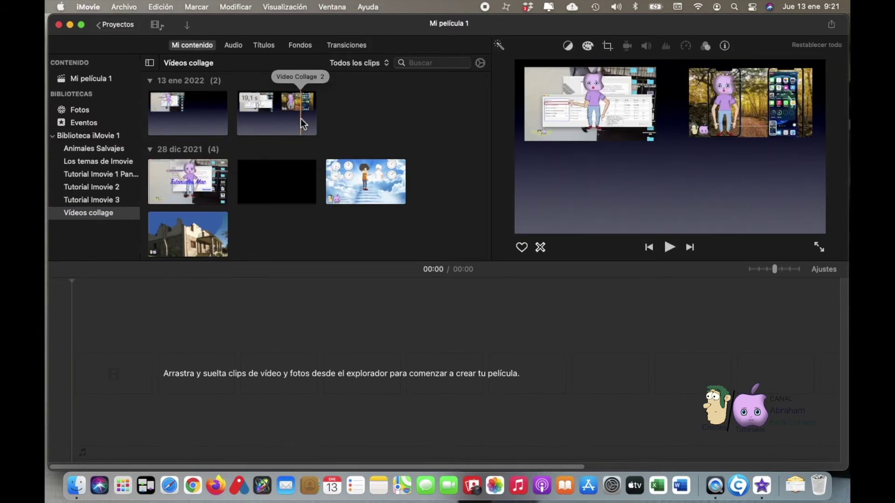
# Step: Place Video Collage 2 at the start of the timeline with the 22.3 s cartoon clip above it, aligned to its start
pyautogui.click(311, 130)
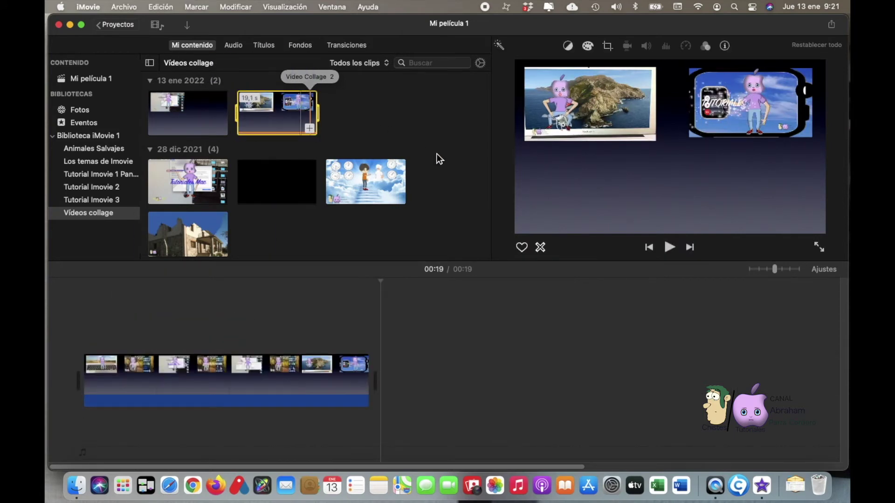
pyautogui.click(365, 181)
pyautogui.moveTo(368, 182); pyautogui.dragTo(89, 329)
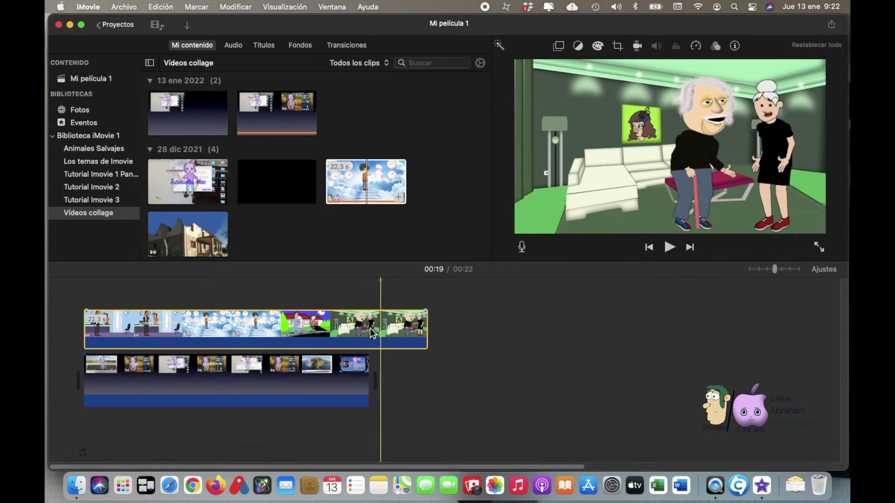
# Step: Split the cartoon overlay where the Video Collage 2 clip ends and delete the excess portion
pyautogui.click(368, 331)
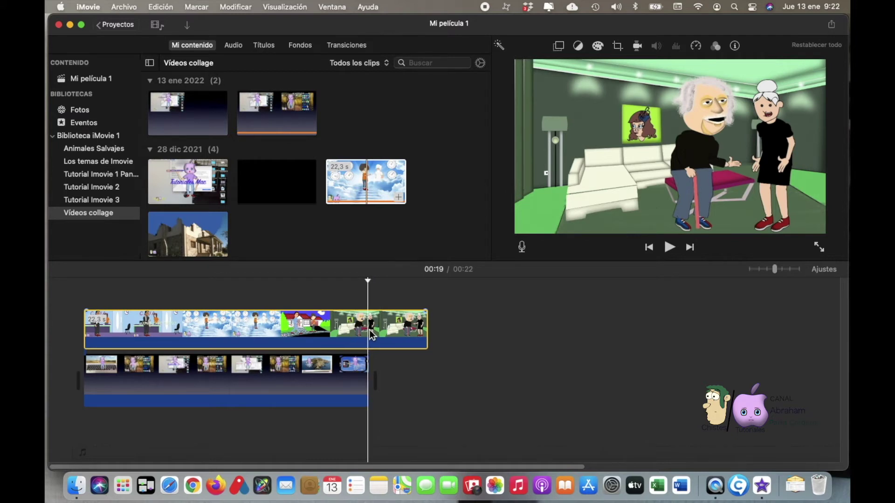
pyautogui.rightClick(368, 332)
pyautogui.click(402, 348)
pyautogui.click(419, 343)
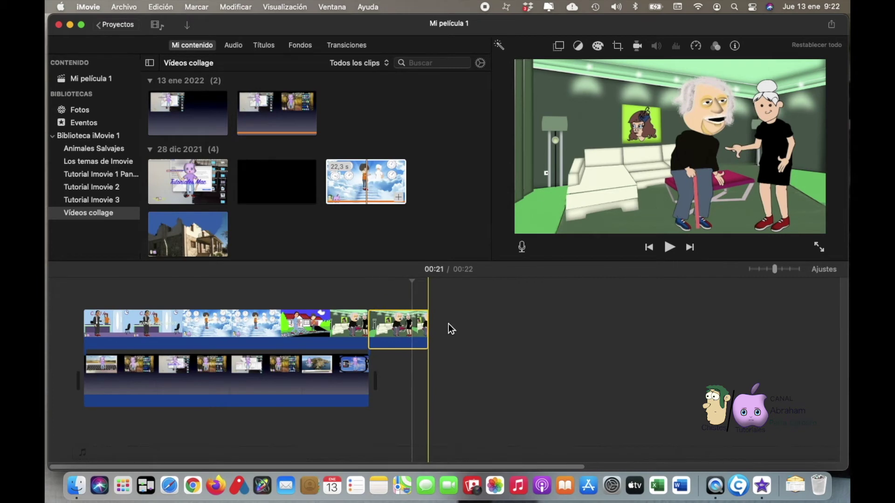
pyautogui.press('Delete')
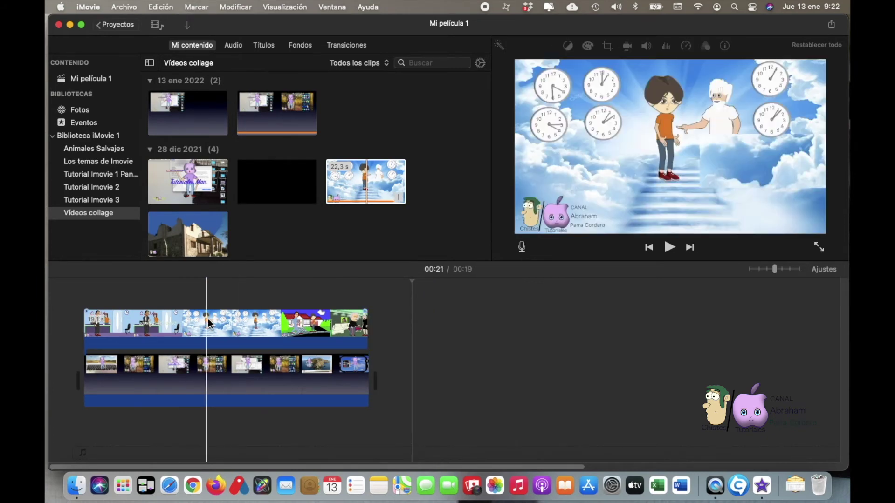
# Step: Apply Efecto PIP to the cartoon overlay, then enlarge and fit it into the lower-left quarter of the video frame
pyautogui.click(558, 45)
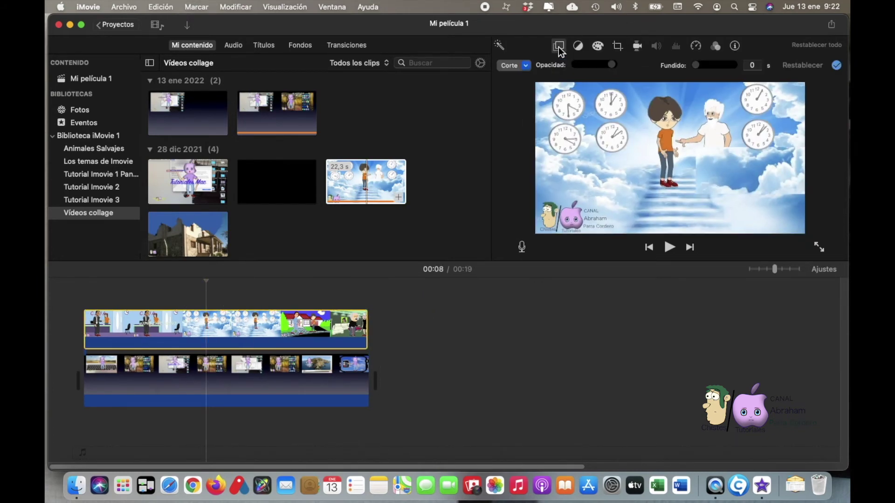
pyautogui.click(525, 65)
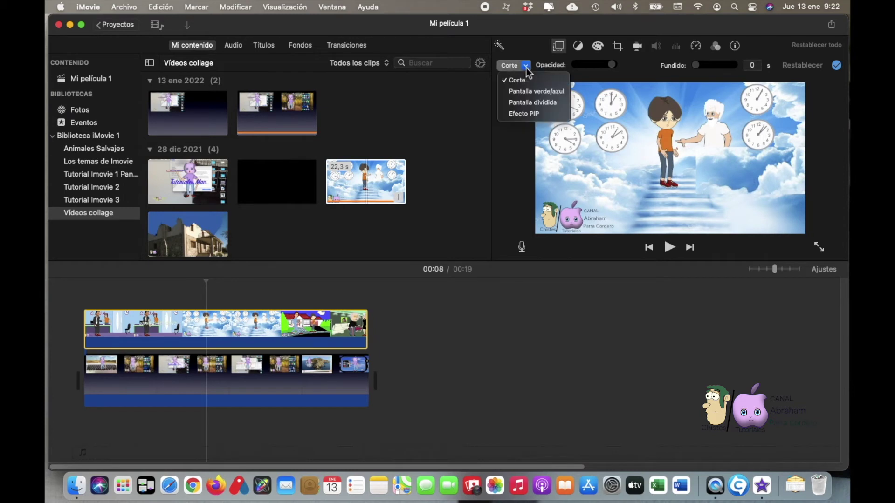
pyautogui.click(534, 114)
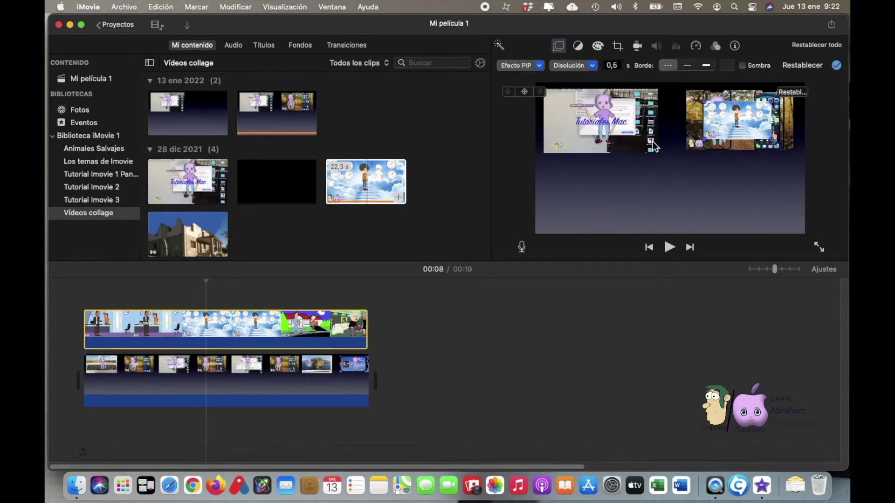
pyautogui.moveTo(731, 123); pyautogui.dragTo(592, 200)
pyautogui.moveTo(634, 179)
pyautogui.mouseDown()
pyautogui.moveTo(659, 155)
pyautogui.moveTo(622, 189)
pyautogui.mouseUp()
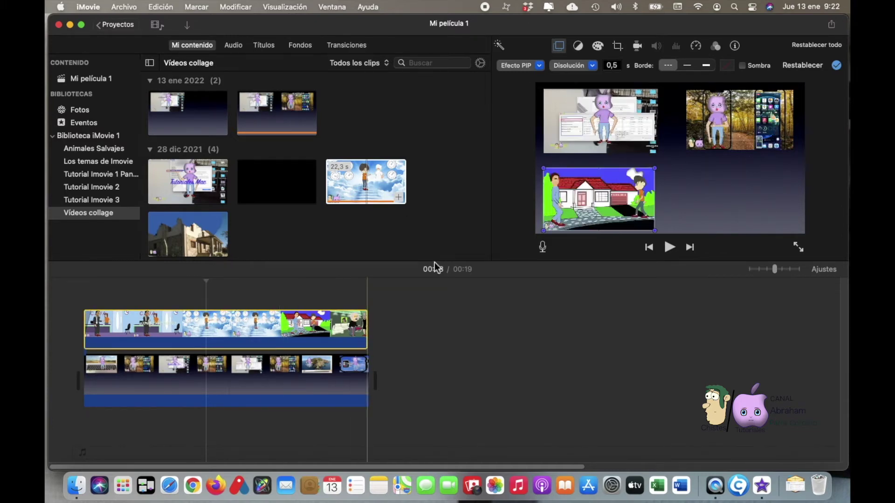
pyautogui.click(130, 326)
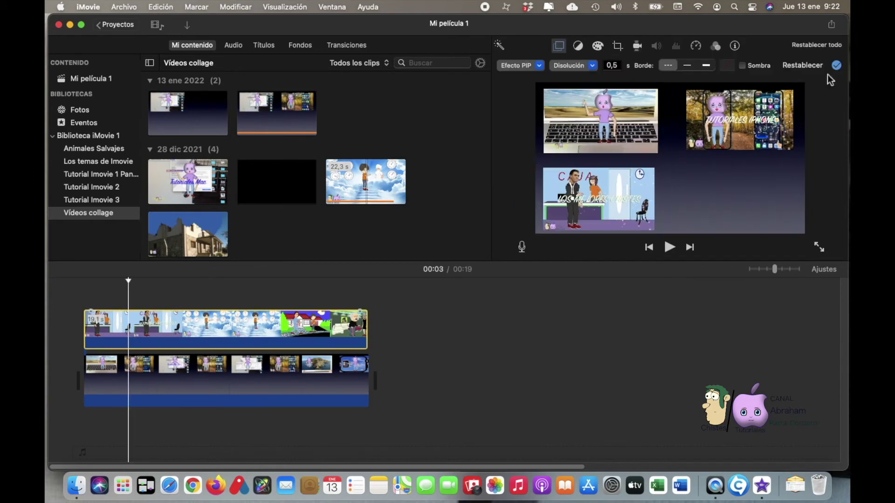
# Step: Export the project as a file titled "Video Collage 3" and save it in the Videos collage Archivos folder
pyautogui.click(832, 25)
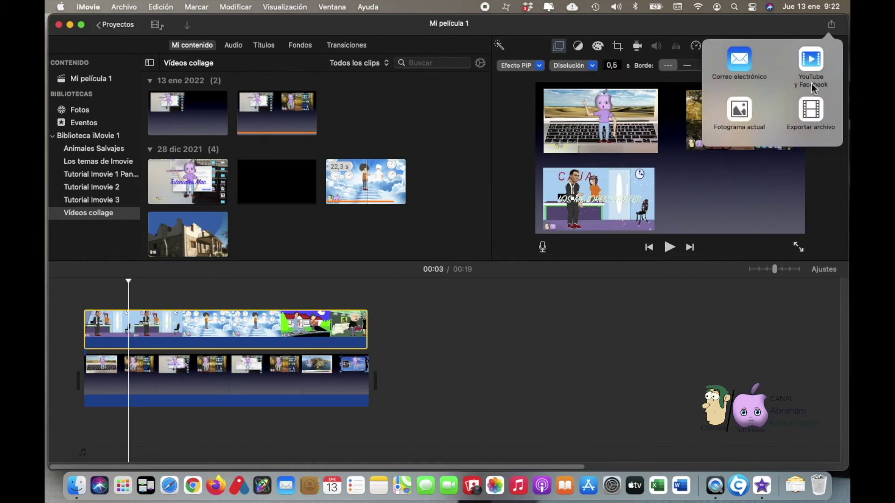
pyautogui.click(812, 106)
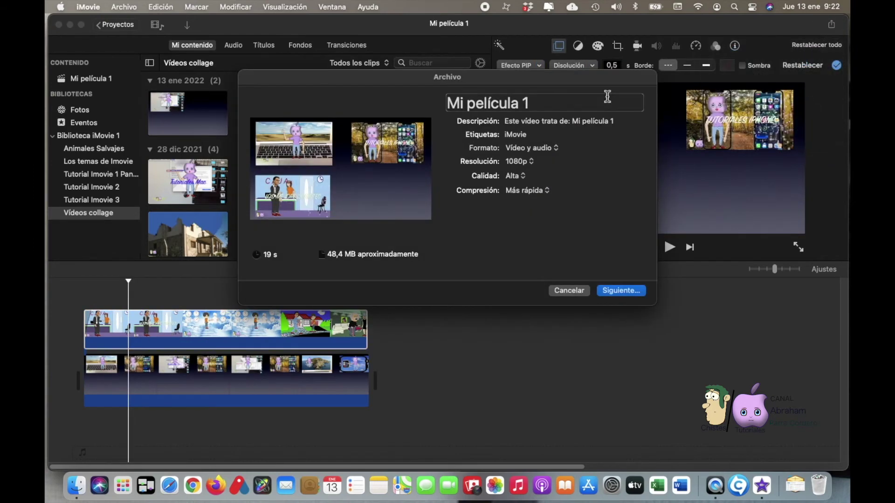
pyautogui.click(572, 101)
pyautogui.moveTo(539, 97); pyautogui.dragTo(440, 97)
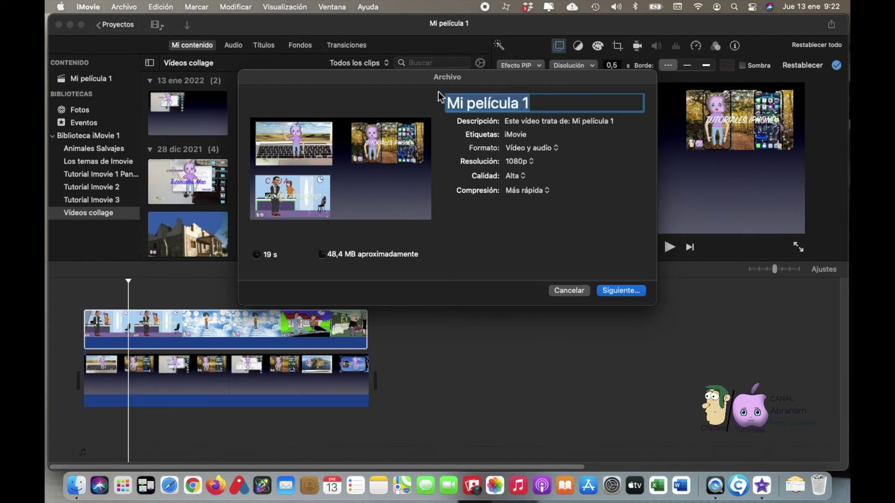
pyautogui.write('Vide')
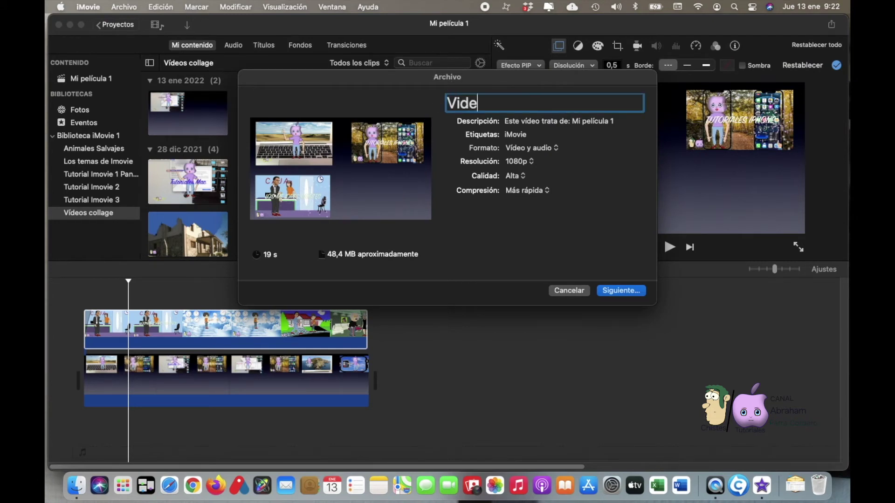
pyautogui.write('o Collage 3')
pyautogui.click(612, 289)
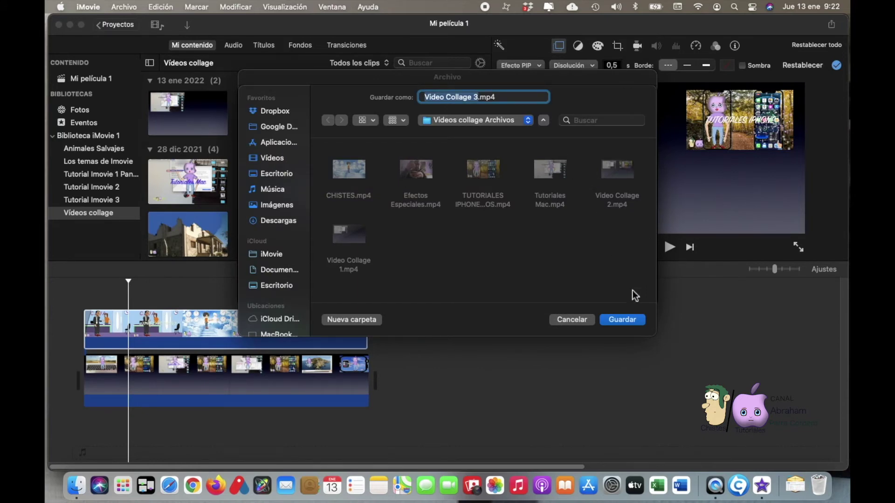
pyautogui.click(629, 320)
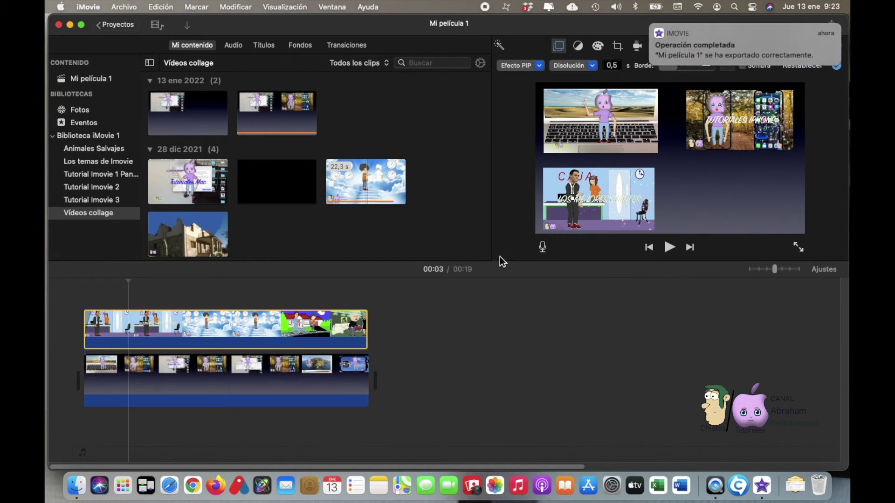
# Step: Dismiss the export notification and empty the timeline by deleting the Video Collage 2 clip with its overlay
pyautogui.click(650, 30)
pyautogui.click(252, 380)
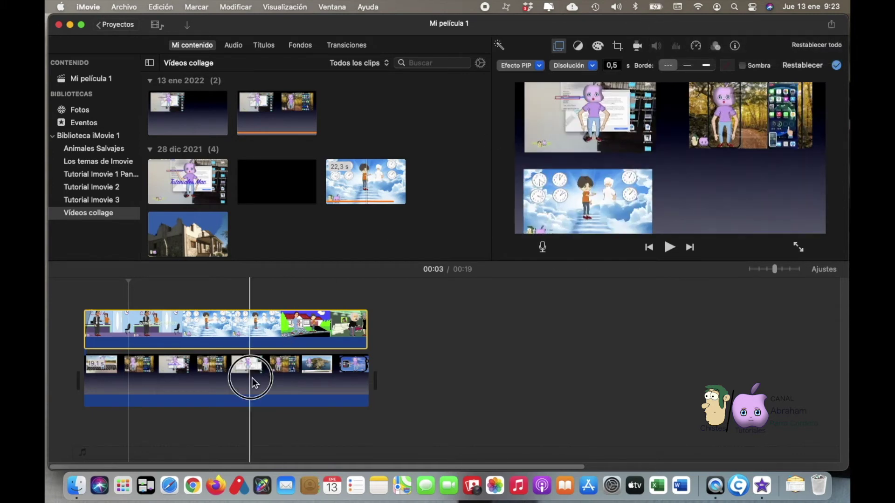
pyautogui.press('Delete')
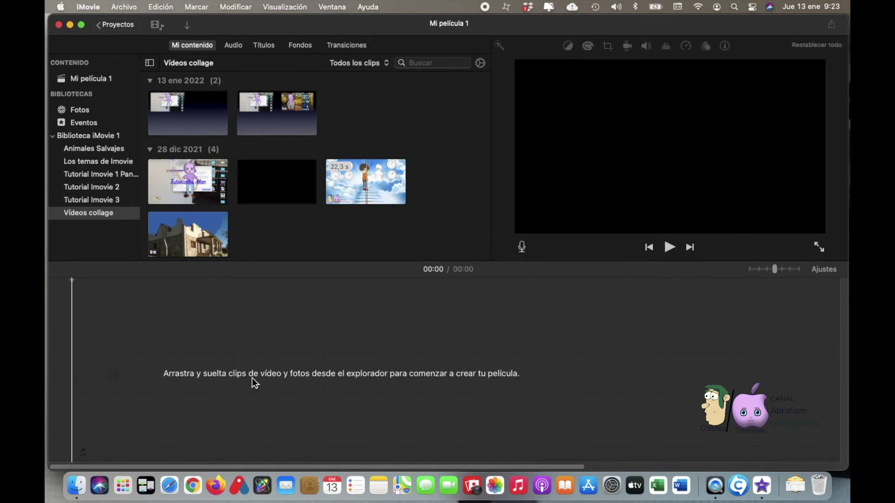
# Step: Import Video Collage 3.mp4 from the Videos collage Archivos folder into the Vídeos collage event
pyautogui.click(186, 26)
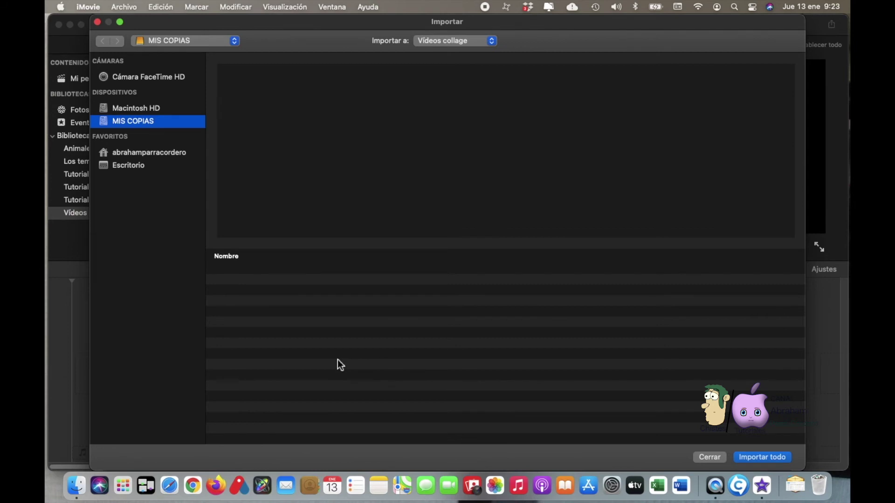
pyautogui.scroll(-15, 339, 362)
pyautogui.scroll(-10, 339, 364)
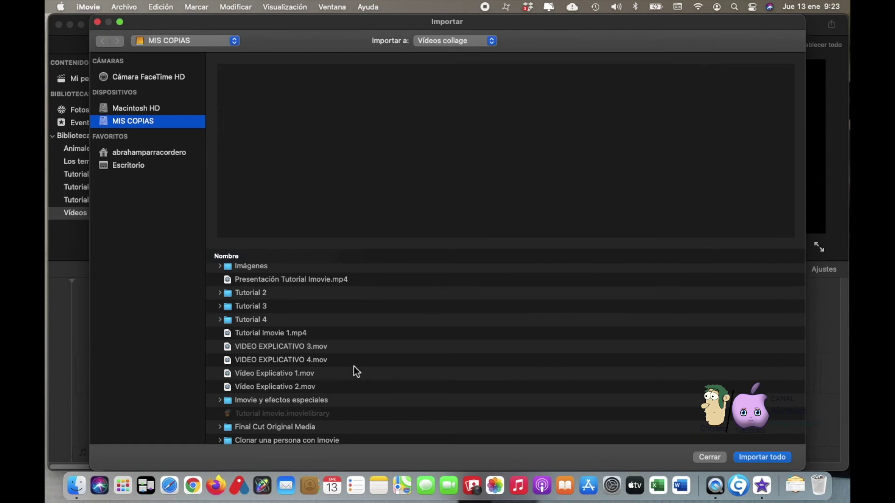
pyautogui.scroll(5, 357, 366)
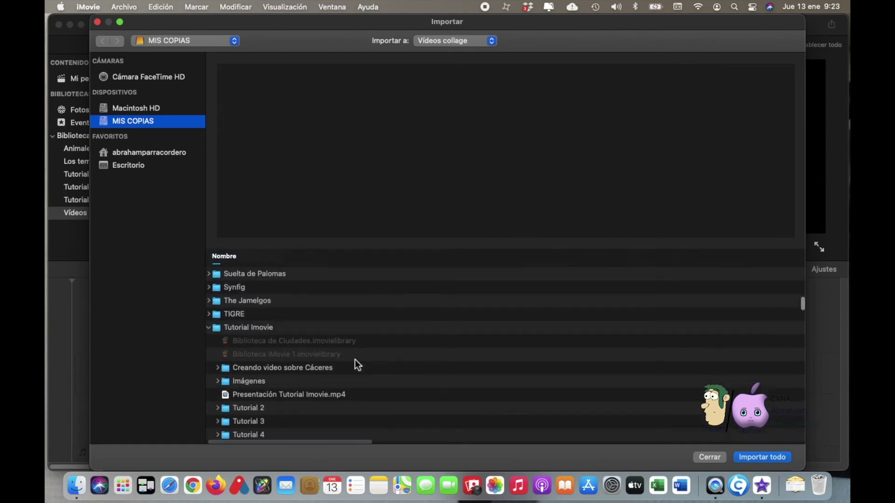
pyautogui.scroll(-8, 361, 359)
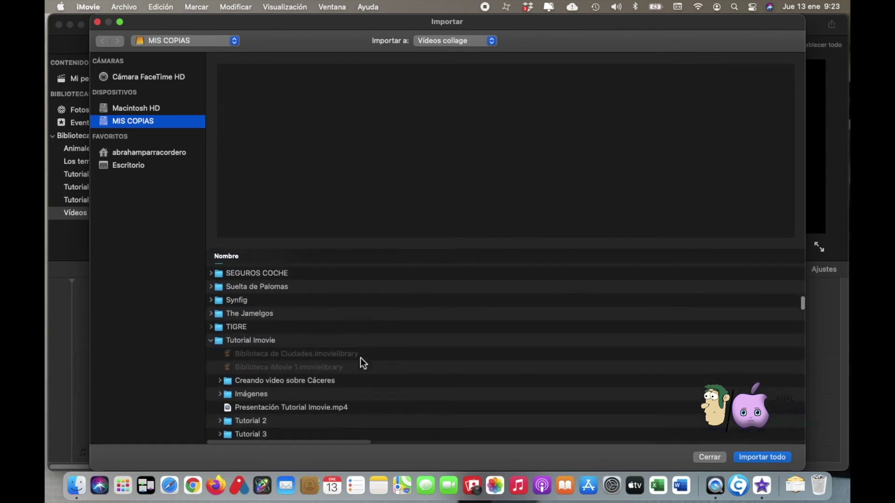
pyautogui.scroll(-8, 364, 364)
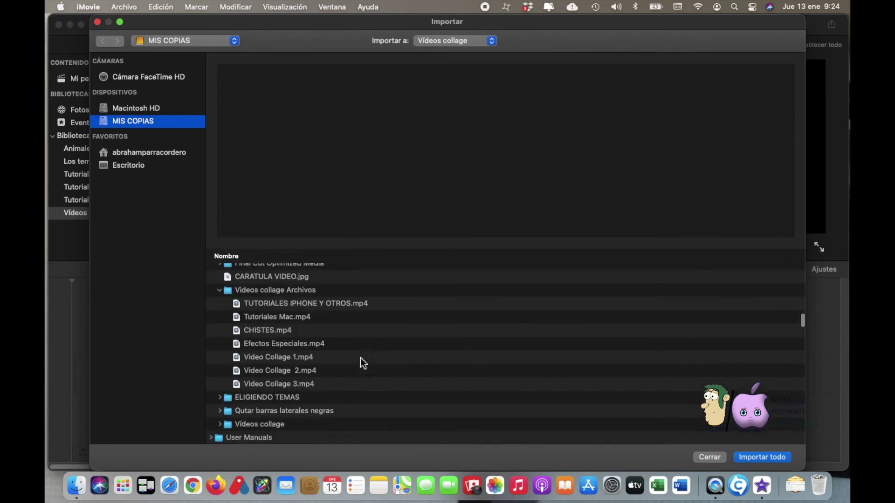
pyautogui.click(309, 355)
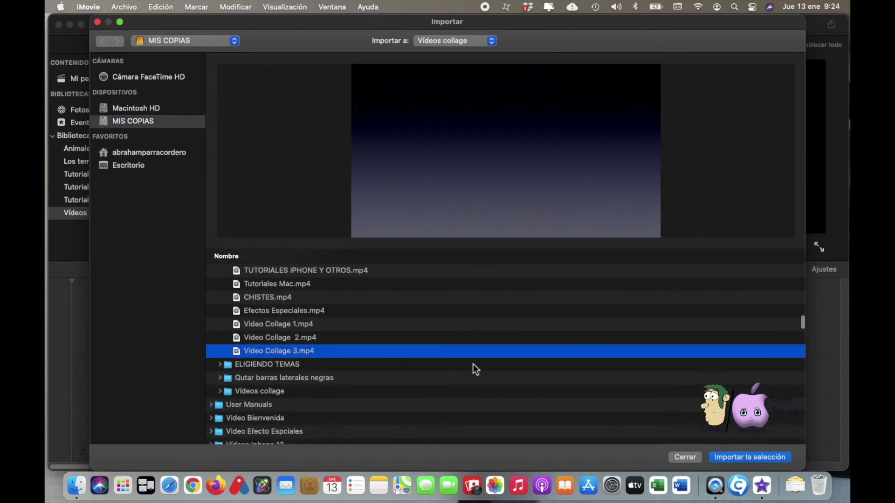
pyautogui.click(741, 460)
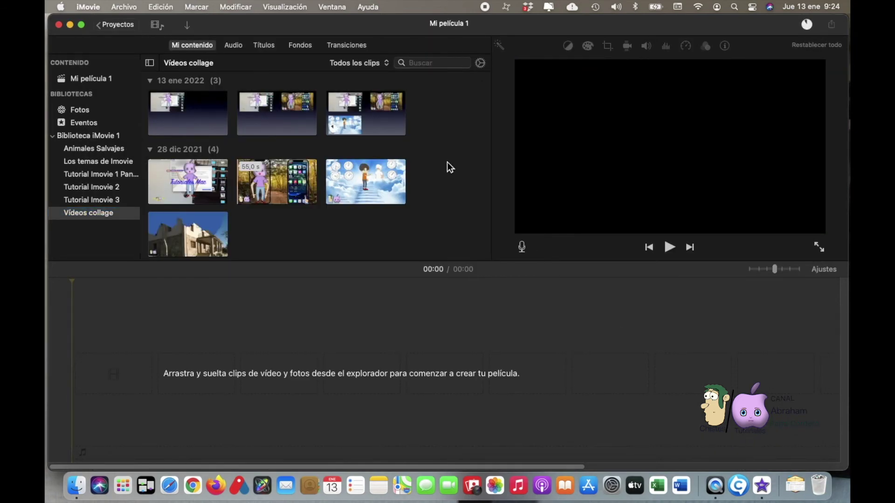
# Step: Add Video Collage 3 to the timeline and place the 30.6 s special effects clip above it, near its start
pyautogui.click(400, 132)
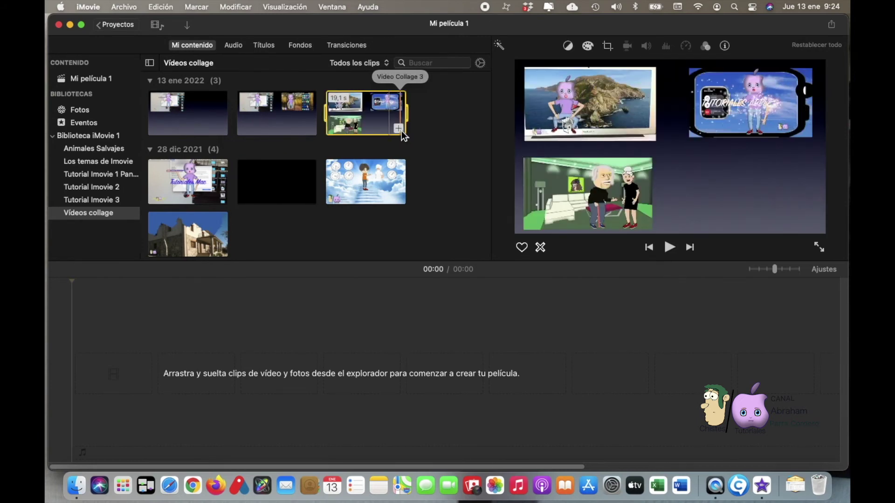
pyautogui.click(400, 130)
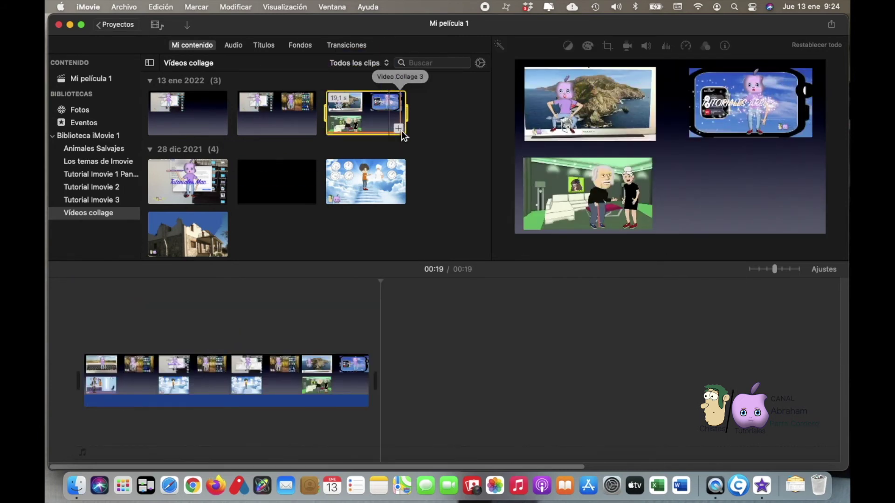
pyautogui.scroll(-1, 272, 218)
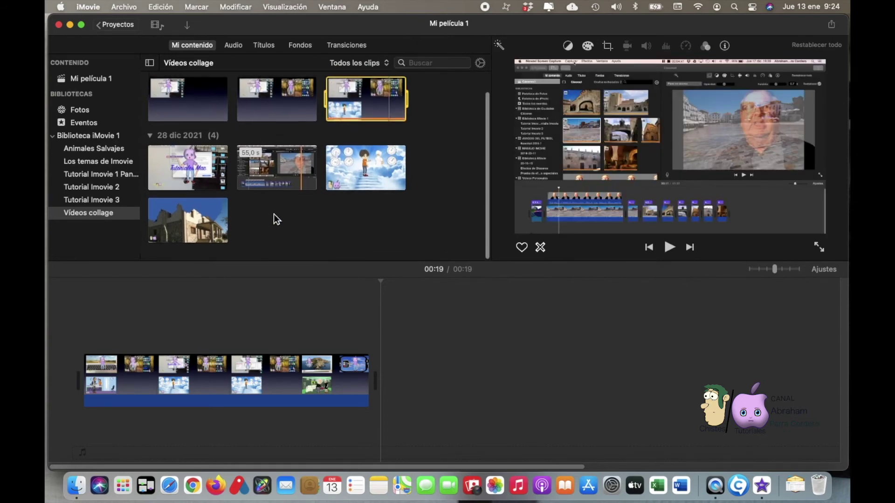
pyautogui.click(181, 216)
pyautogui.moveTo(186, 224); pyautogui.dragTo(91, 334)
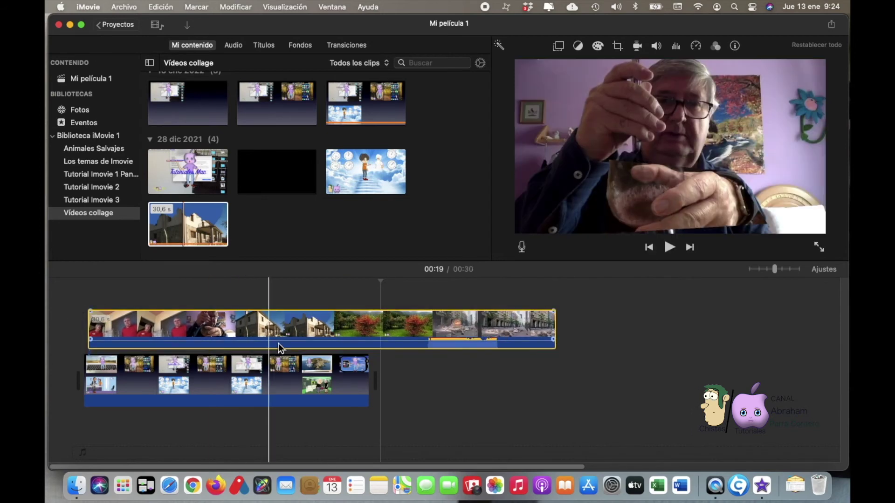
# Step: Split the special effects overlay where the Video Collage 3 clip ends and delete the excess portion
pyautogui.rightClick(371, 326)
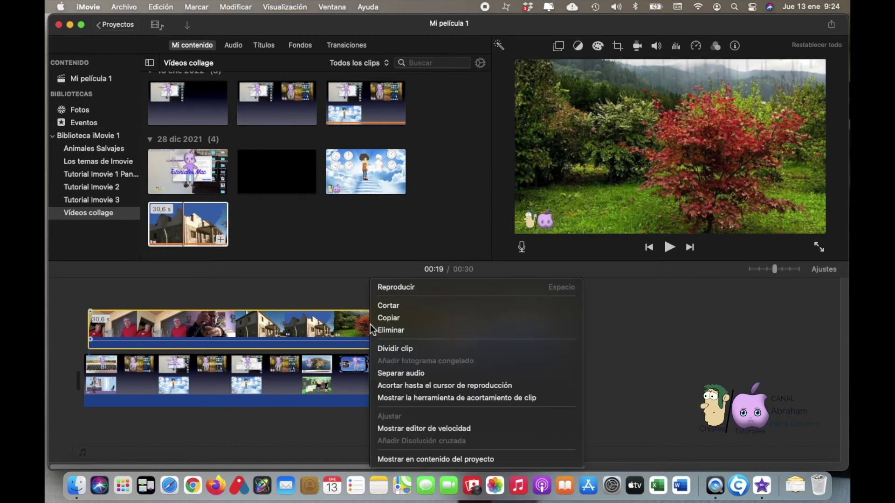
pyautogui.click(397, 350)
pyautogui.press('Delete')
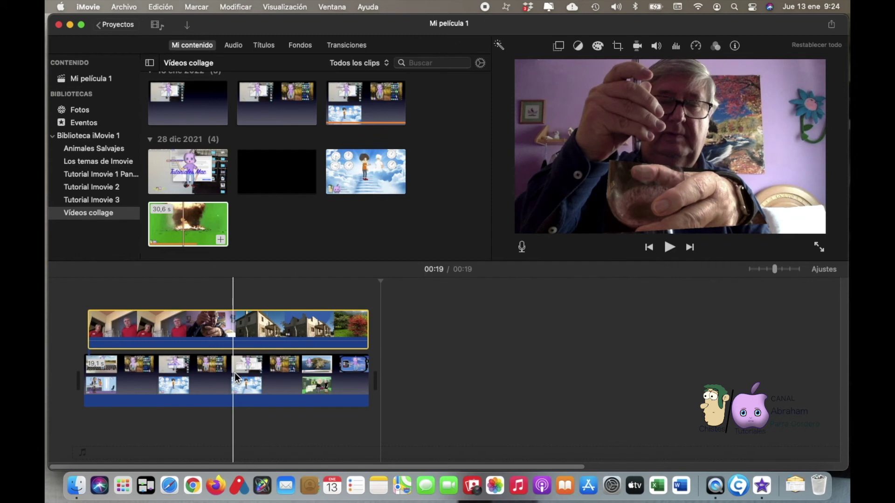
# Step: Apply Efecto PIP to the special effects overlay, then enlarge and move it into the lower-right quarter of the video frame
pyautogui.click(261, 325)
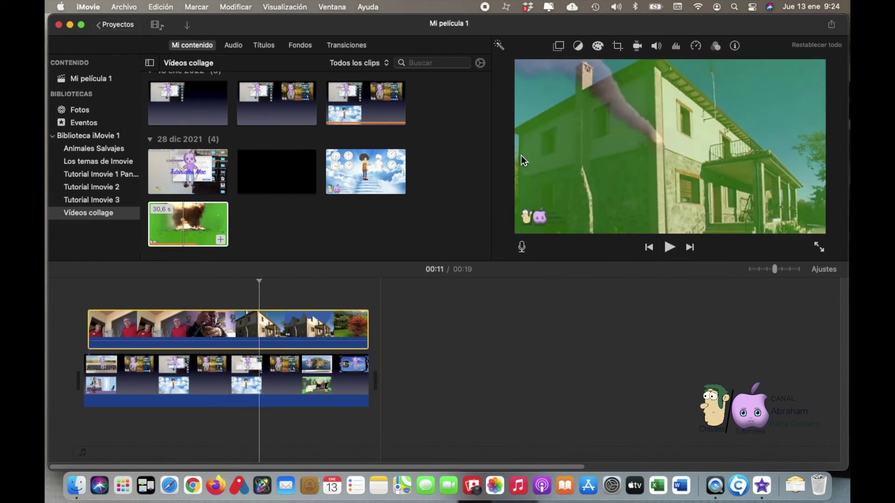
pyautogui.click(558, 46)
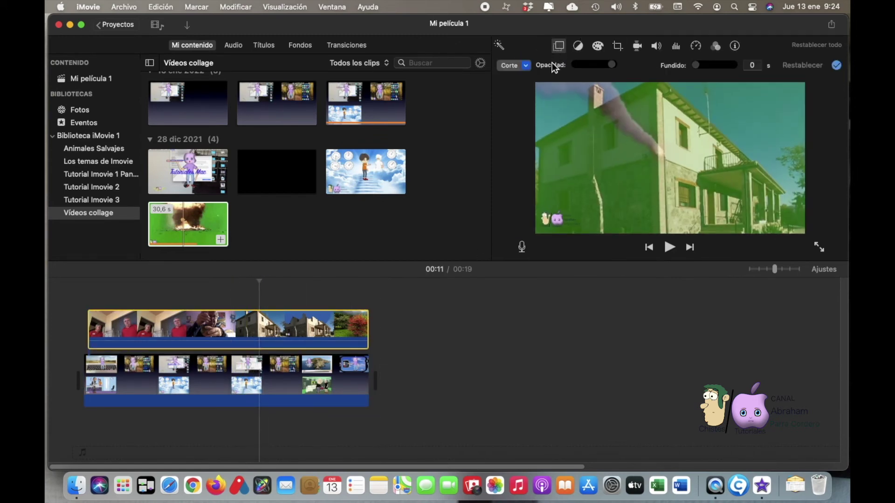
pyautogui.click(526, 65)
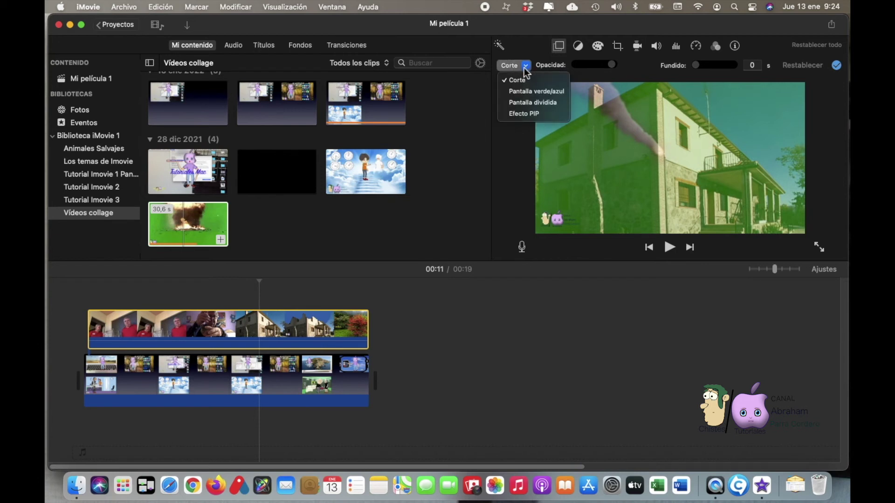
pyautogui.click(530, 118)
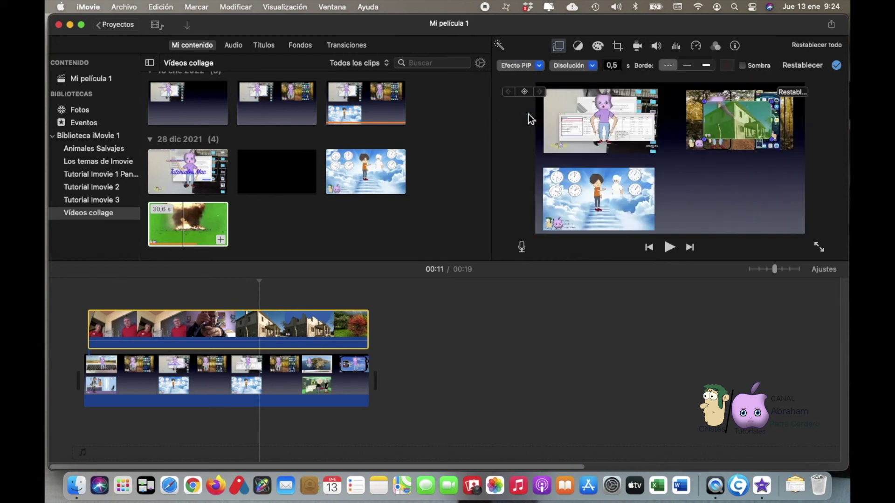
pyautogui.moveTo(733, 119); pyautogui.dragTo(802, 164)
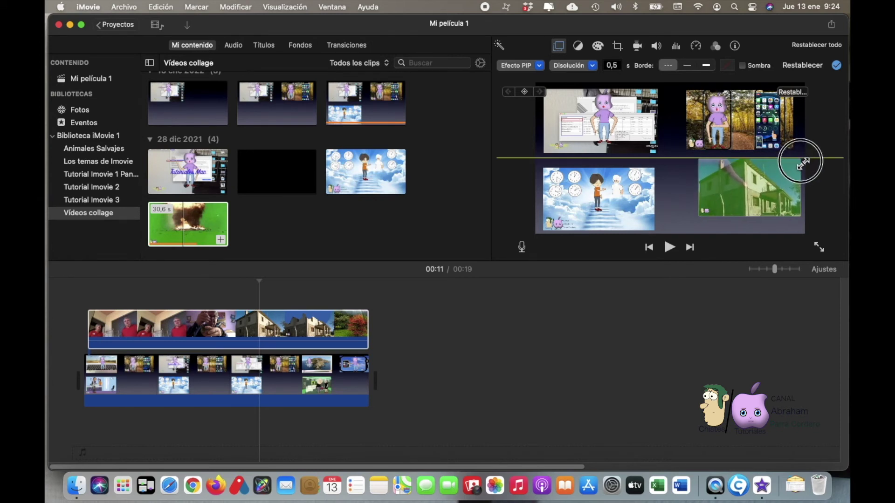
pyautogui.moveTo(747, 183); pyautogui.dragTo(736, 198)
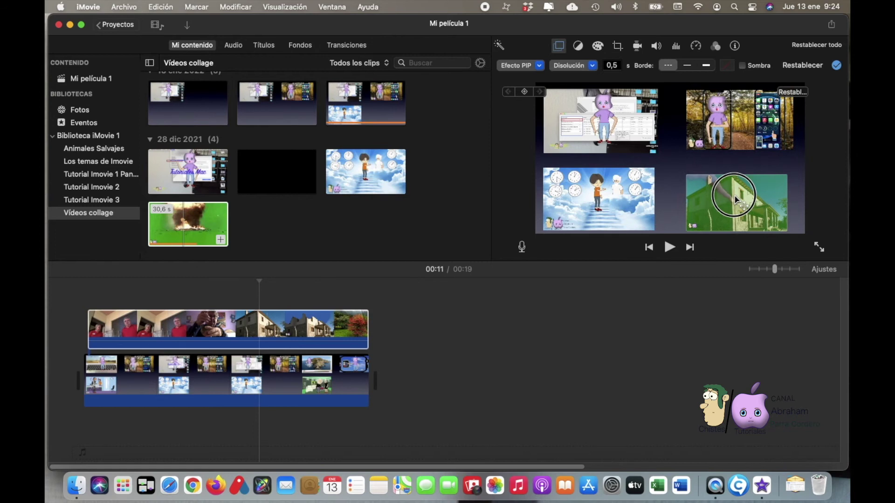
# Step: Enlarge the special effects overlay slightly within the lower-right quarter of the frame, and return the playhead to the project's start
pyautogui.moveTo(788, 175); pyautogui.dragTo(765, 189)
pyautogui.click(767, 191)
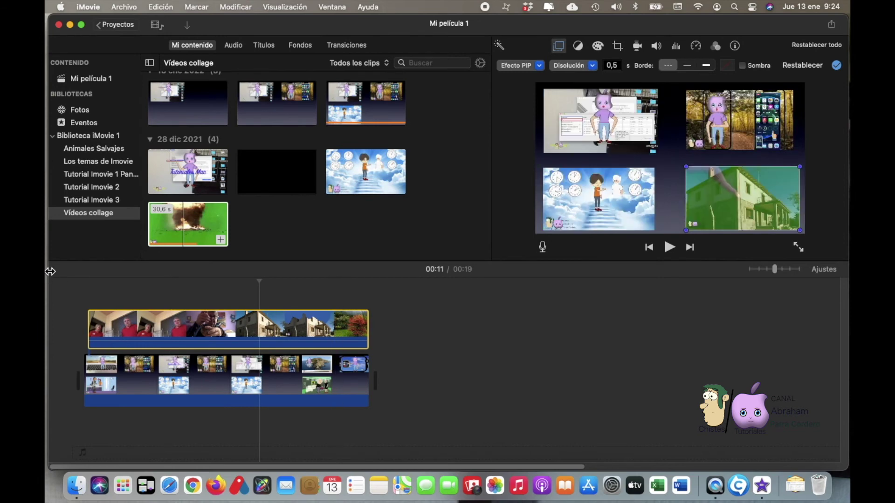
pyautogui.click(83, 286)
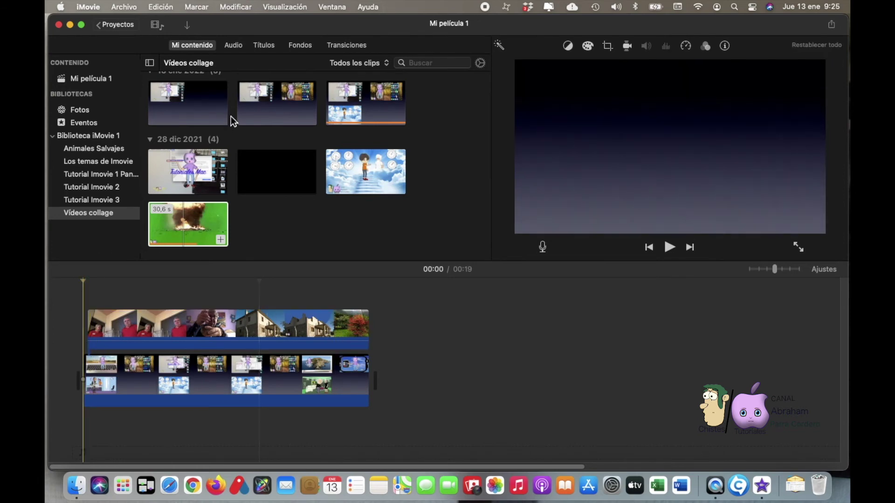
# Step: Preview the Sintonías tracks Tarta de melocotón, Tejanos rotos (corta) and Tejanos rotos (larga) in the audio library
pyautogui.click(234, 45)
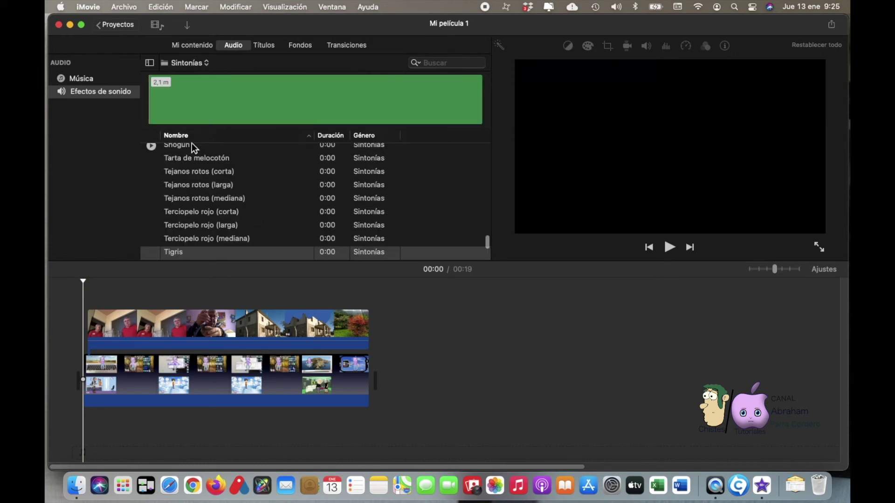
pyautogui.click(155, 158)
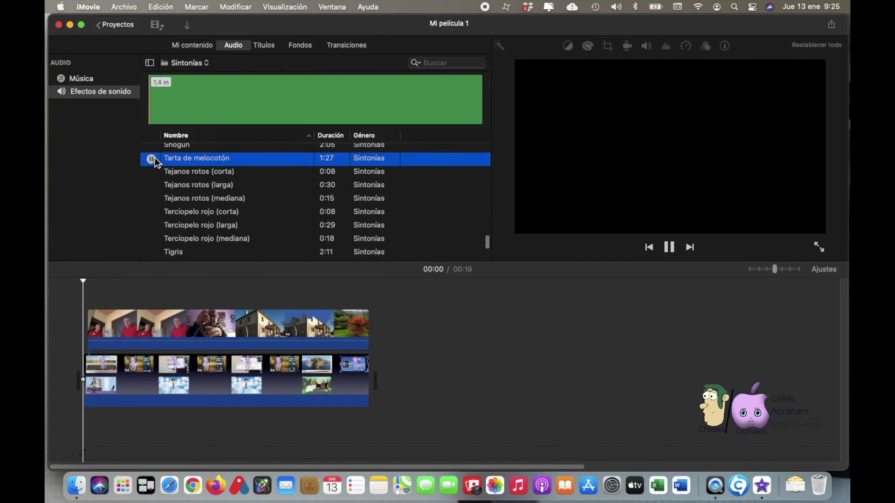
pyautogui.click(152, 158)
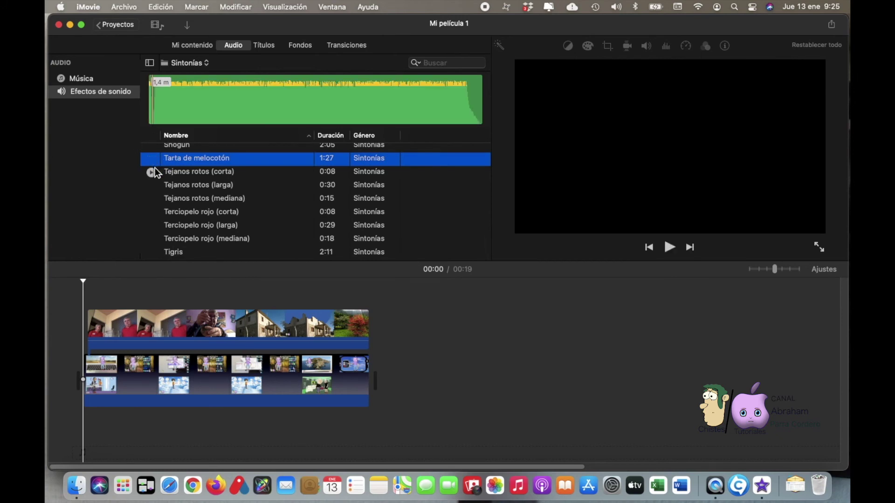
pyautogui.click(152, 172)
pyautogui.click(151, 173)
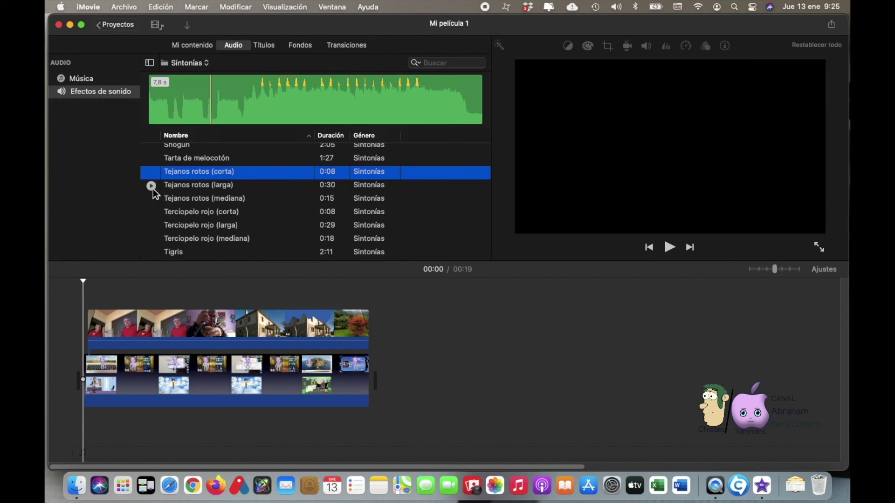
pyautogui.click(152, 187)
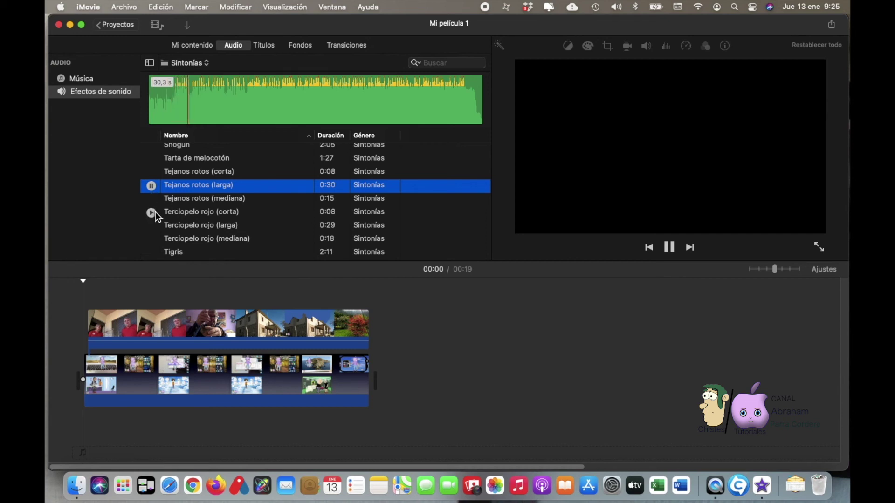
# Step: Preview Terciopelo rojo (larga) and add it as background audio beneath the collage clips, near their start
pyautogui.click(151, 226)
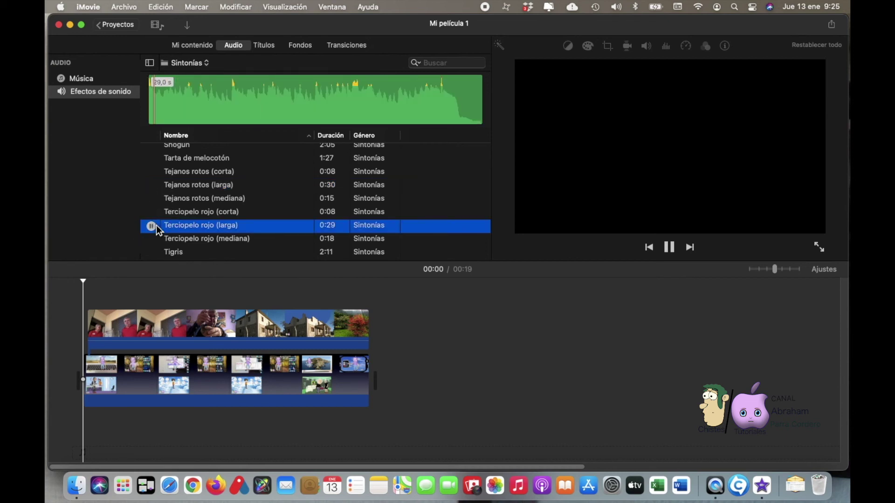
pyautogui.click(332, 88)
pyautogui.moveTo(332, 88); pyautogui.dragTo(88, 443)
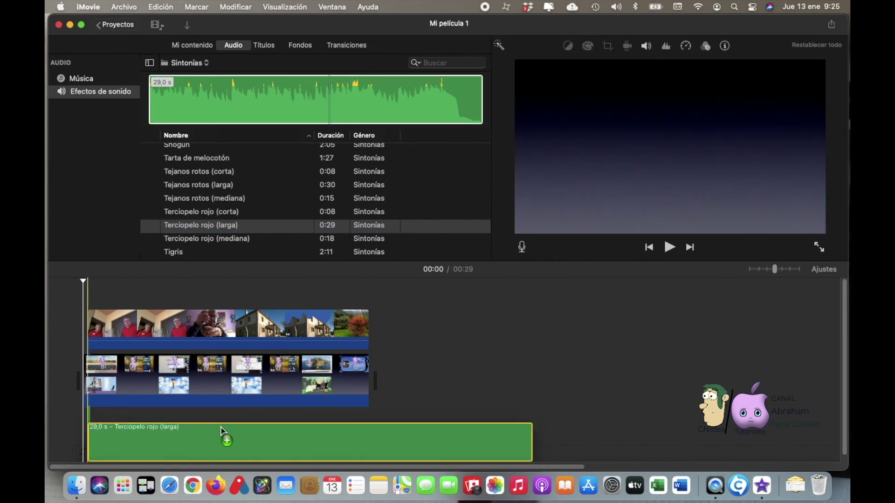
# Step: Split the Terciopelo rojo (larga) audio where the video clips end and delete the excess portion
pyautogui.click(380, 419)
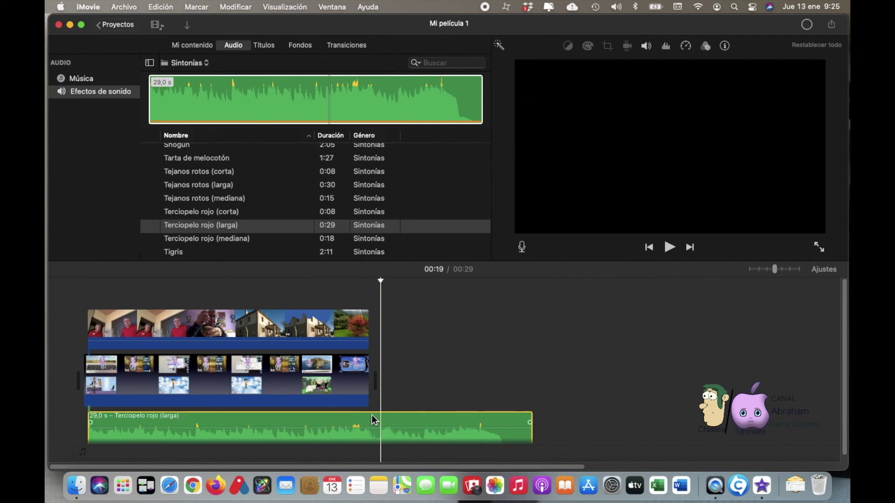
pyautogui.click(369, 418)
pyautogui.rightClick(369, 418)
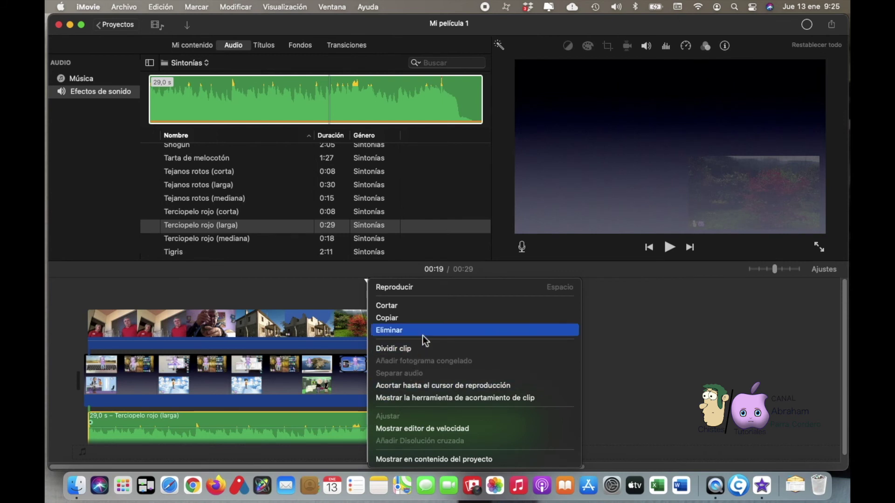
pyautogui.click(419, 349)
pyautogui.click(438, 424)
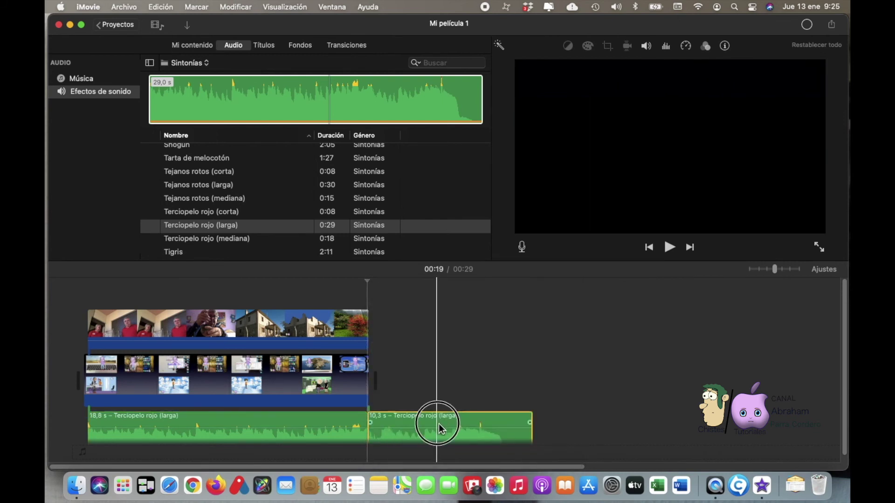
pyautogui.press('Delete')
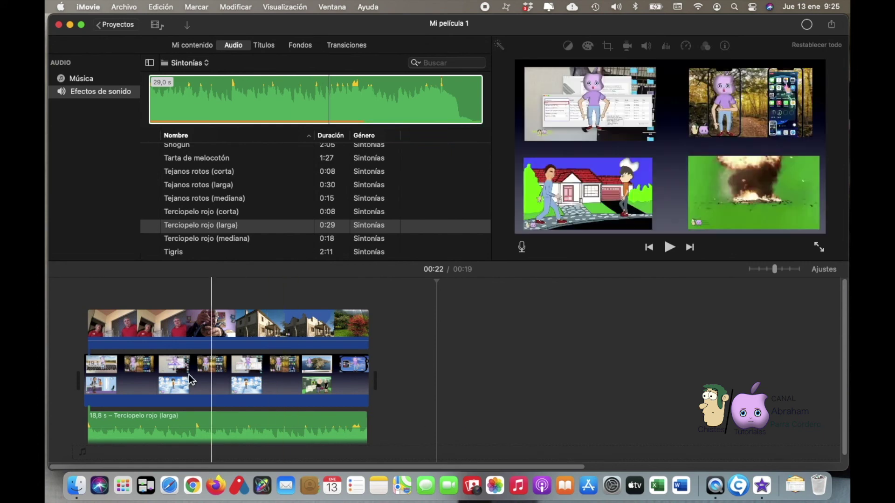
# Step: Play the finished four-video collage from the beginning in full screen
pyautogui.click(80, 343)
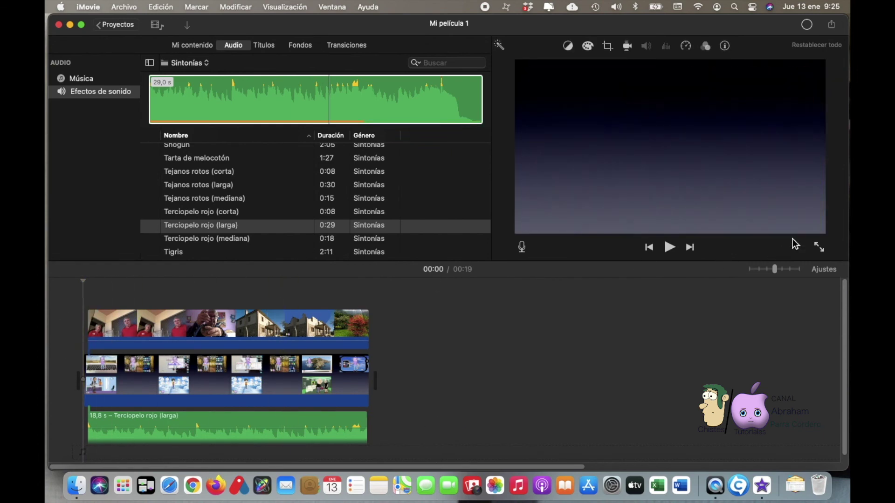
pyautogui.click(822, 252)
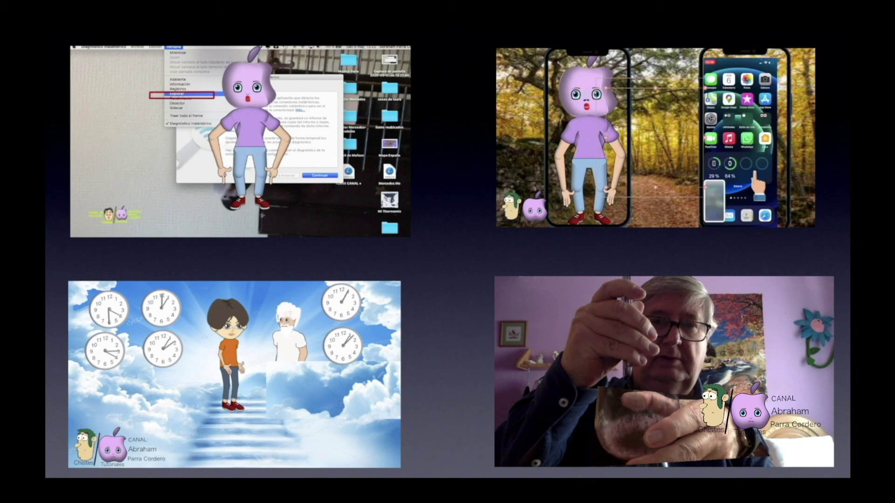
pyautogui.moveTo(646, 292)
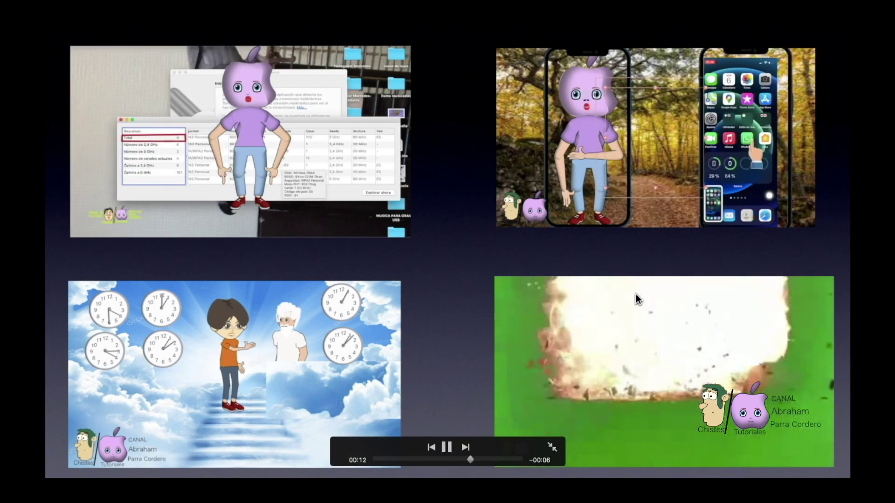